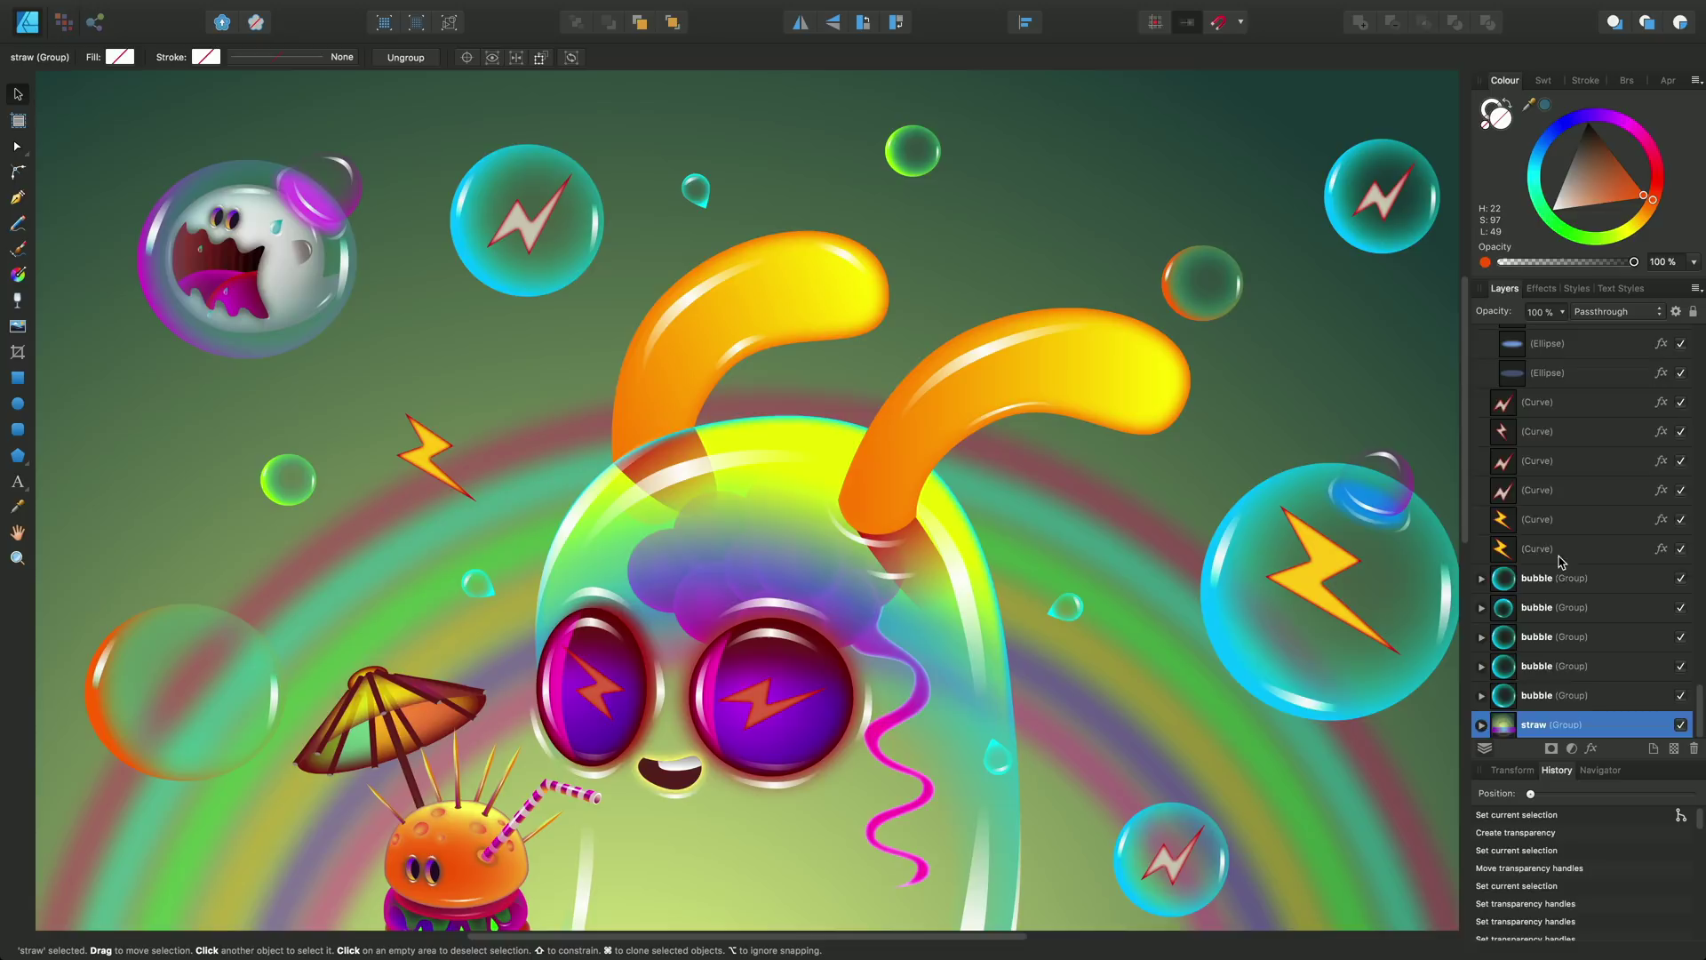
Select the (Group) layer holding the right horn and choose the Transparency Tool.
scroll(1557, 551, up, 10)
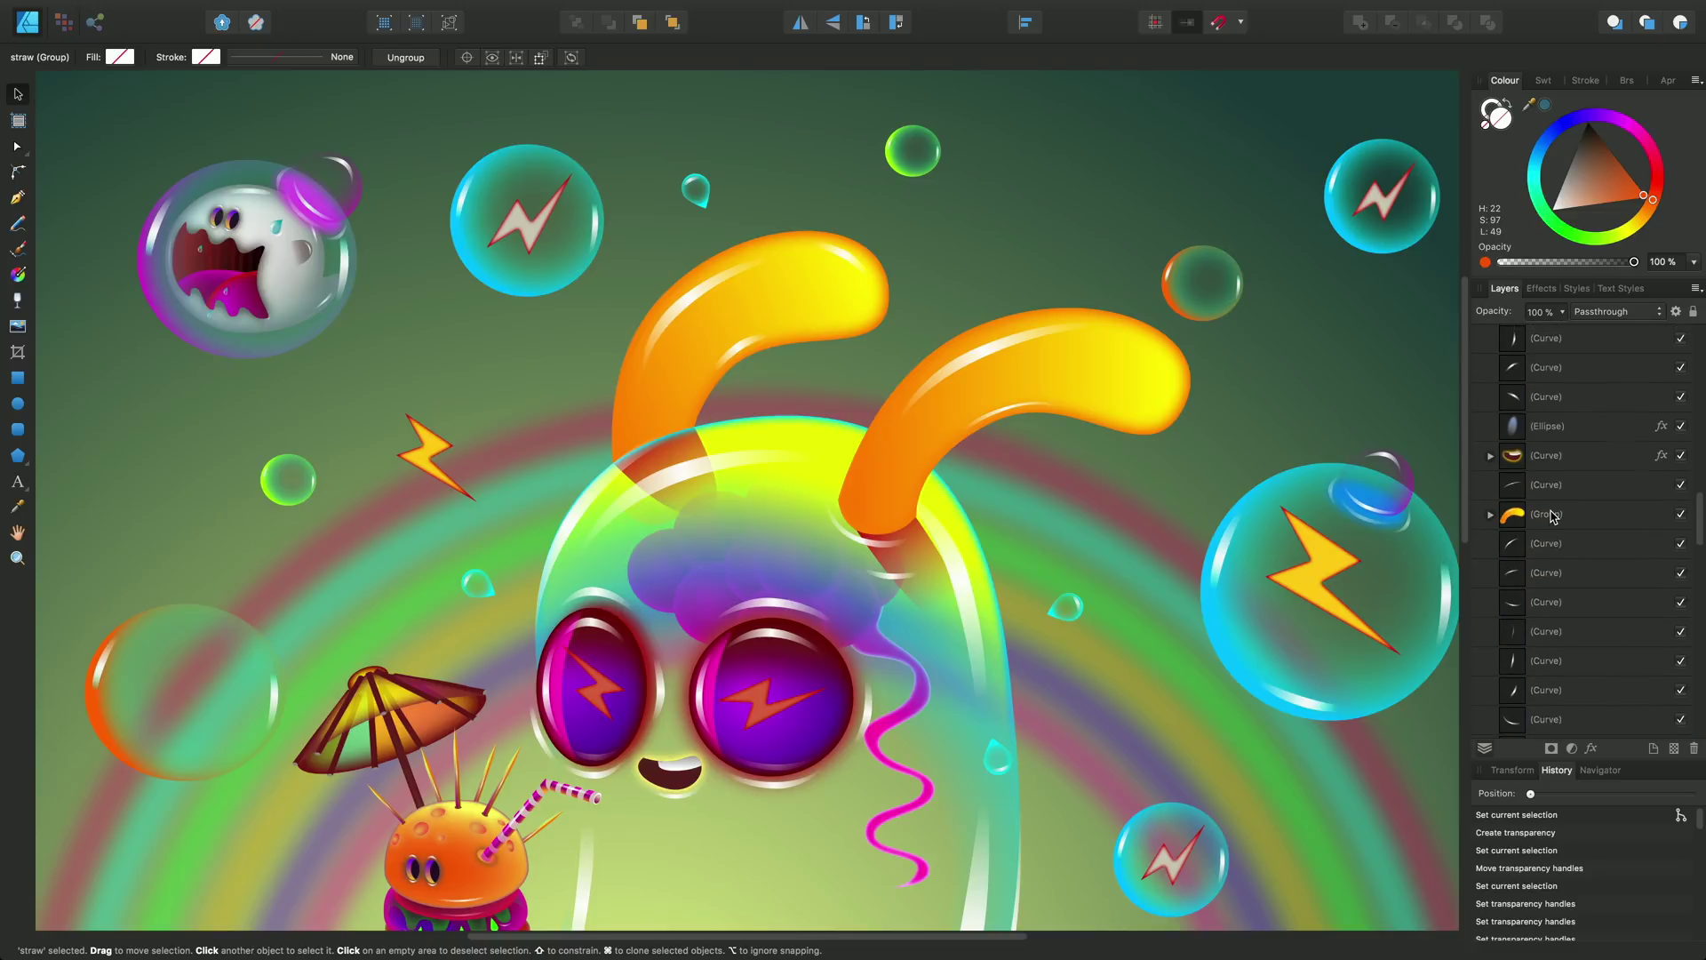
click(1551, 515)
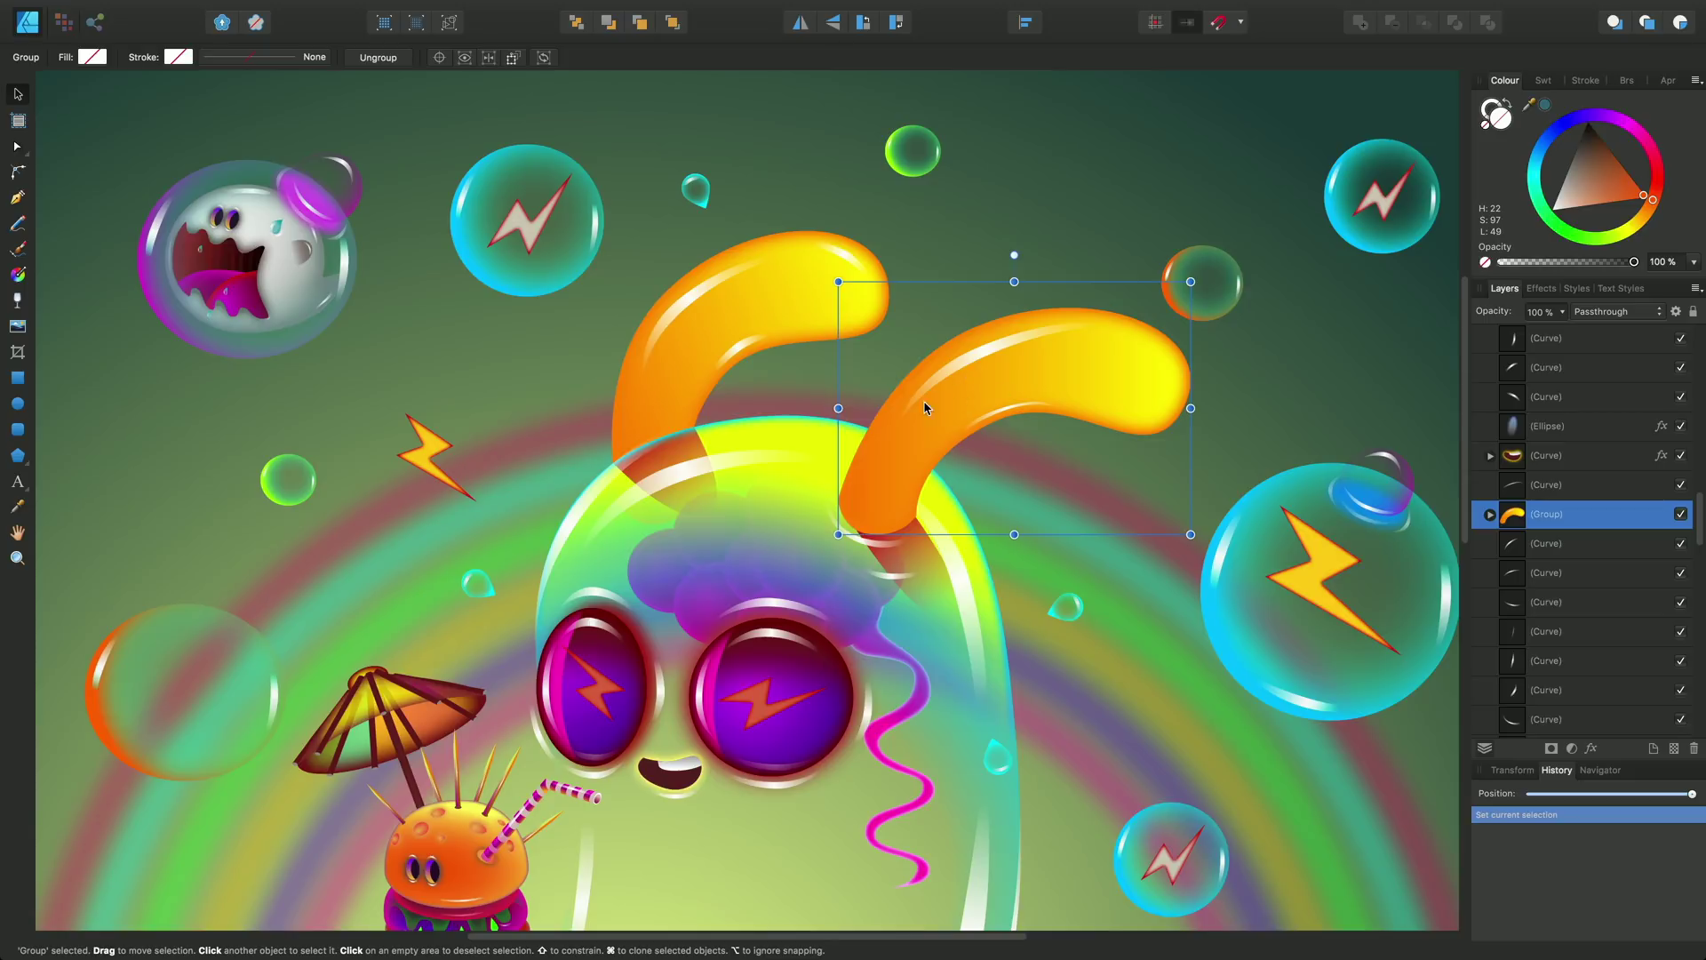
click(17, 302)
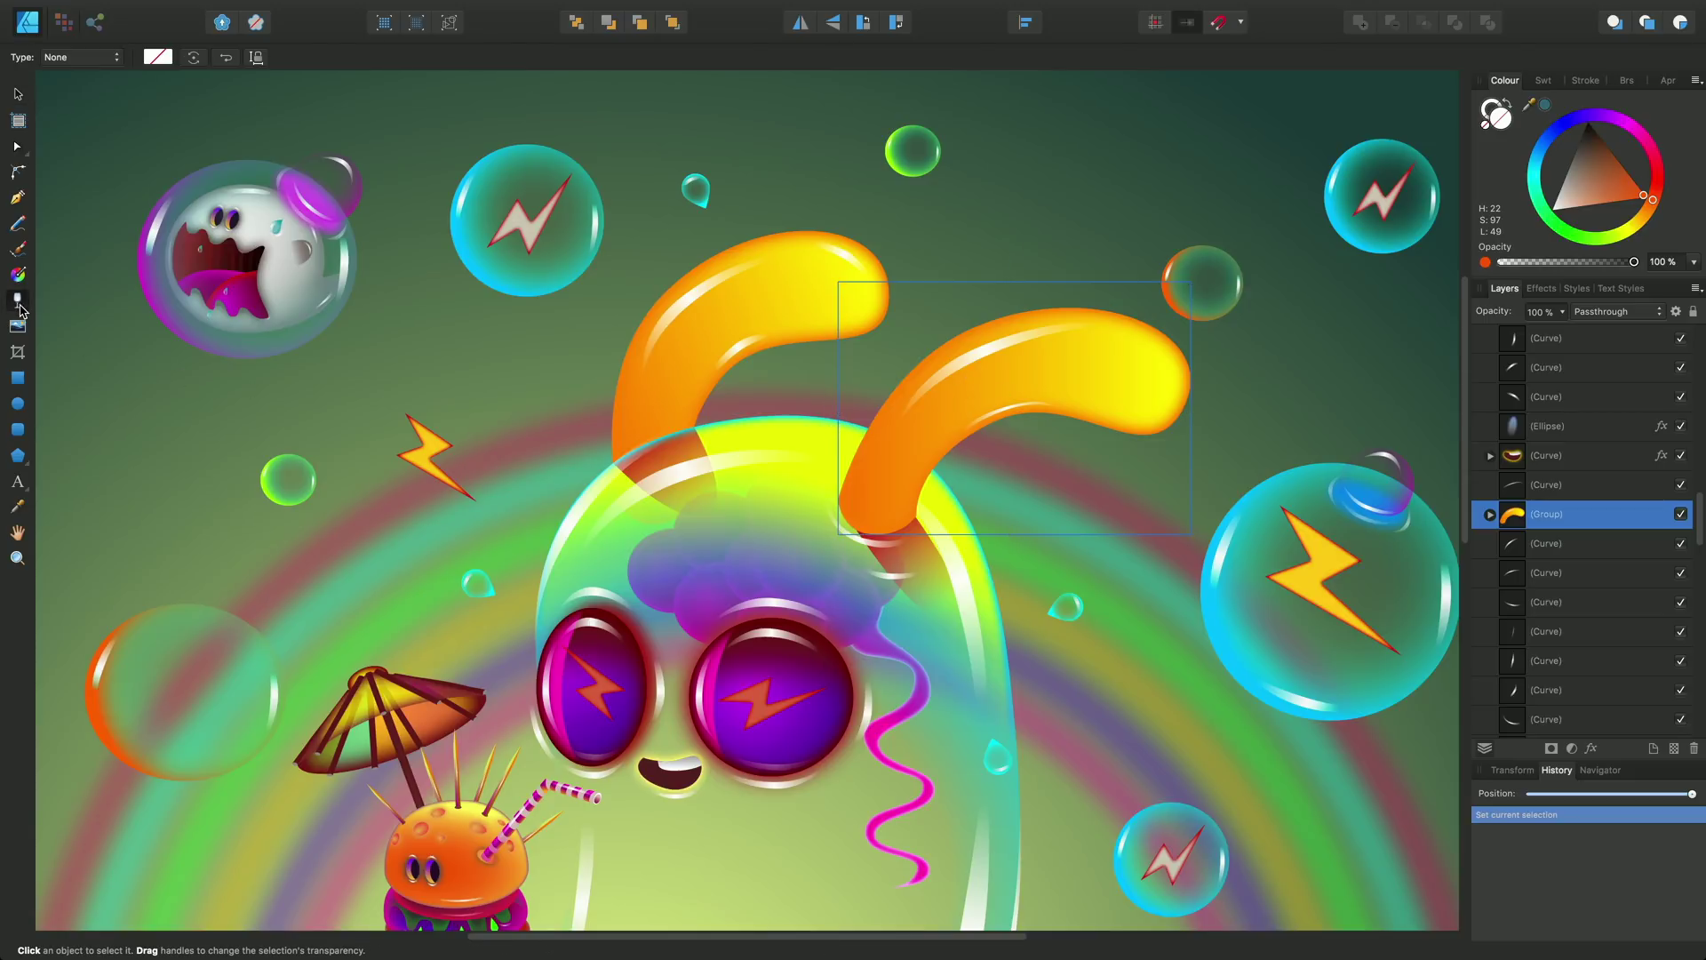
Drag a linear transparency fade across the right horn, redrawing it from base toward tip several times.
drag(853, 516, 1125, 343)
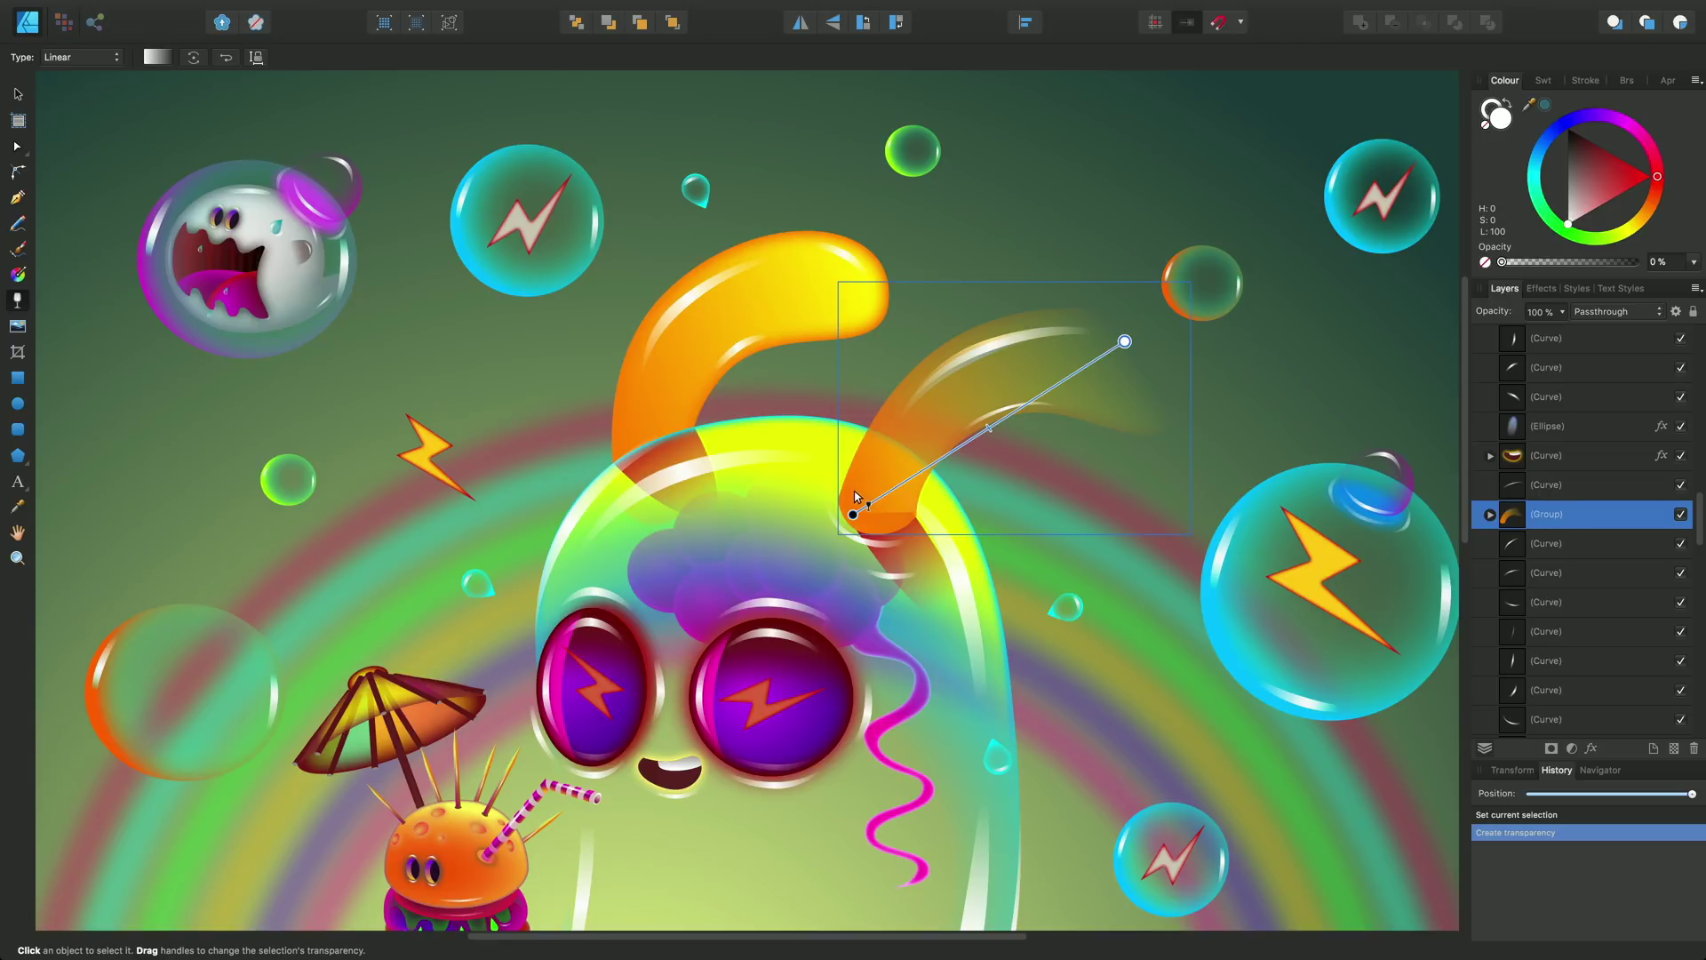
drag(860, 486, 919, 365)
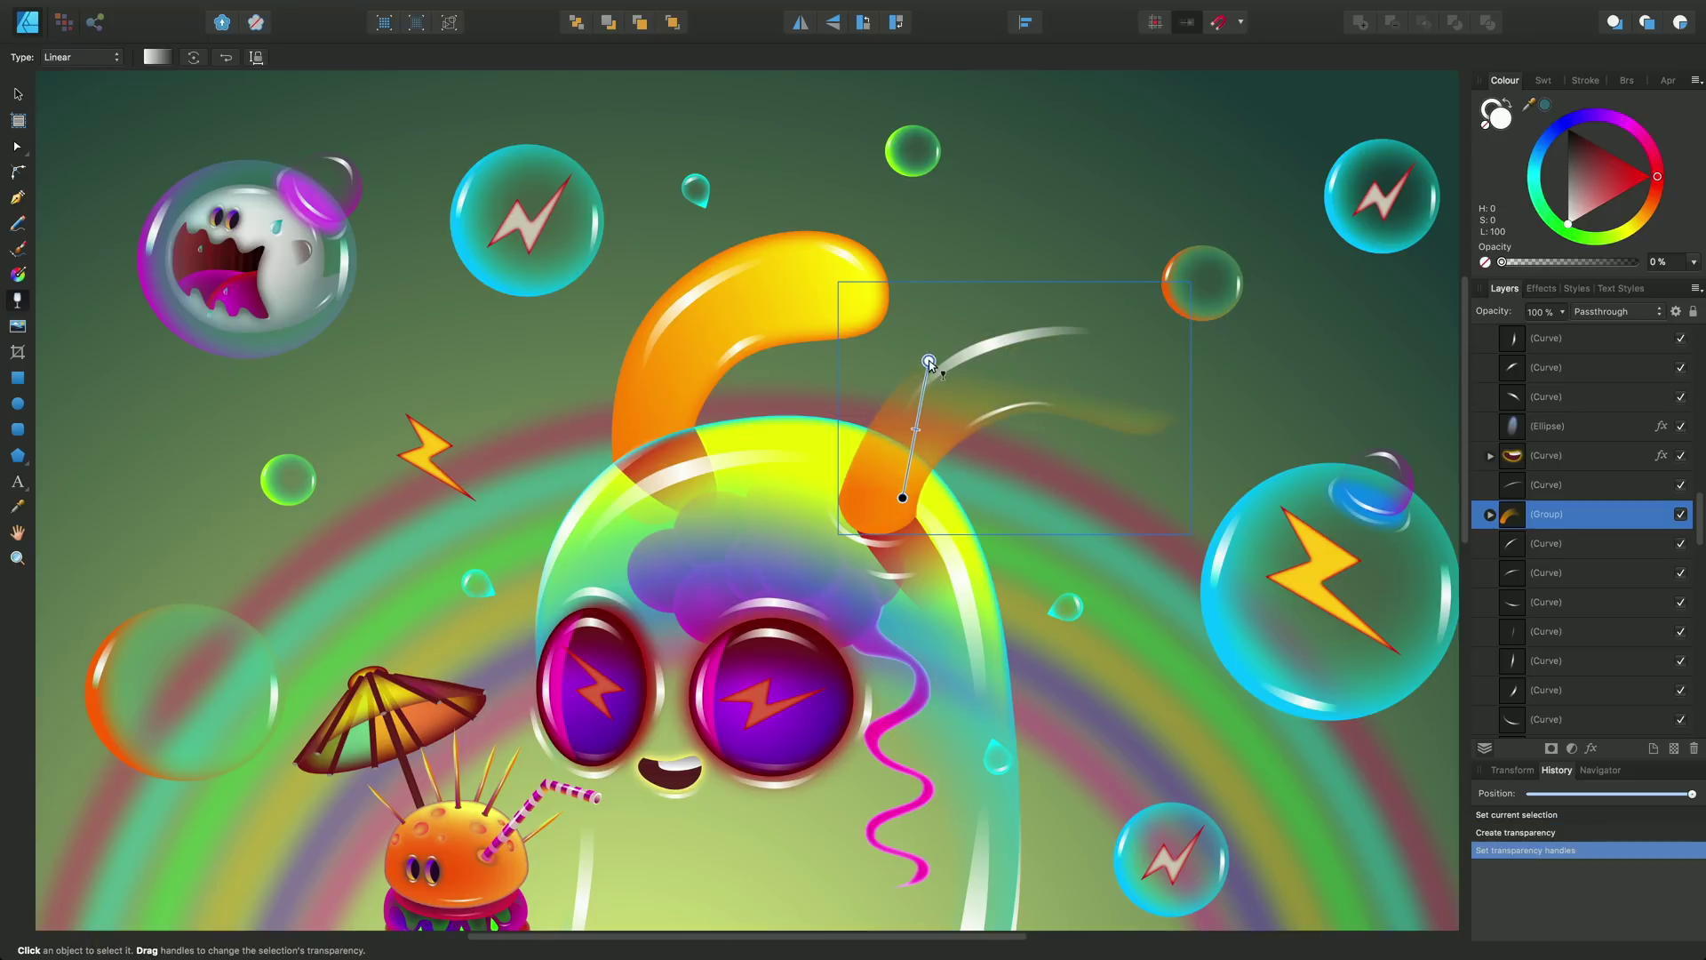
drag(873, 471, 1047, 384)
click(908, 485)
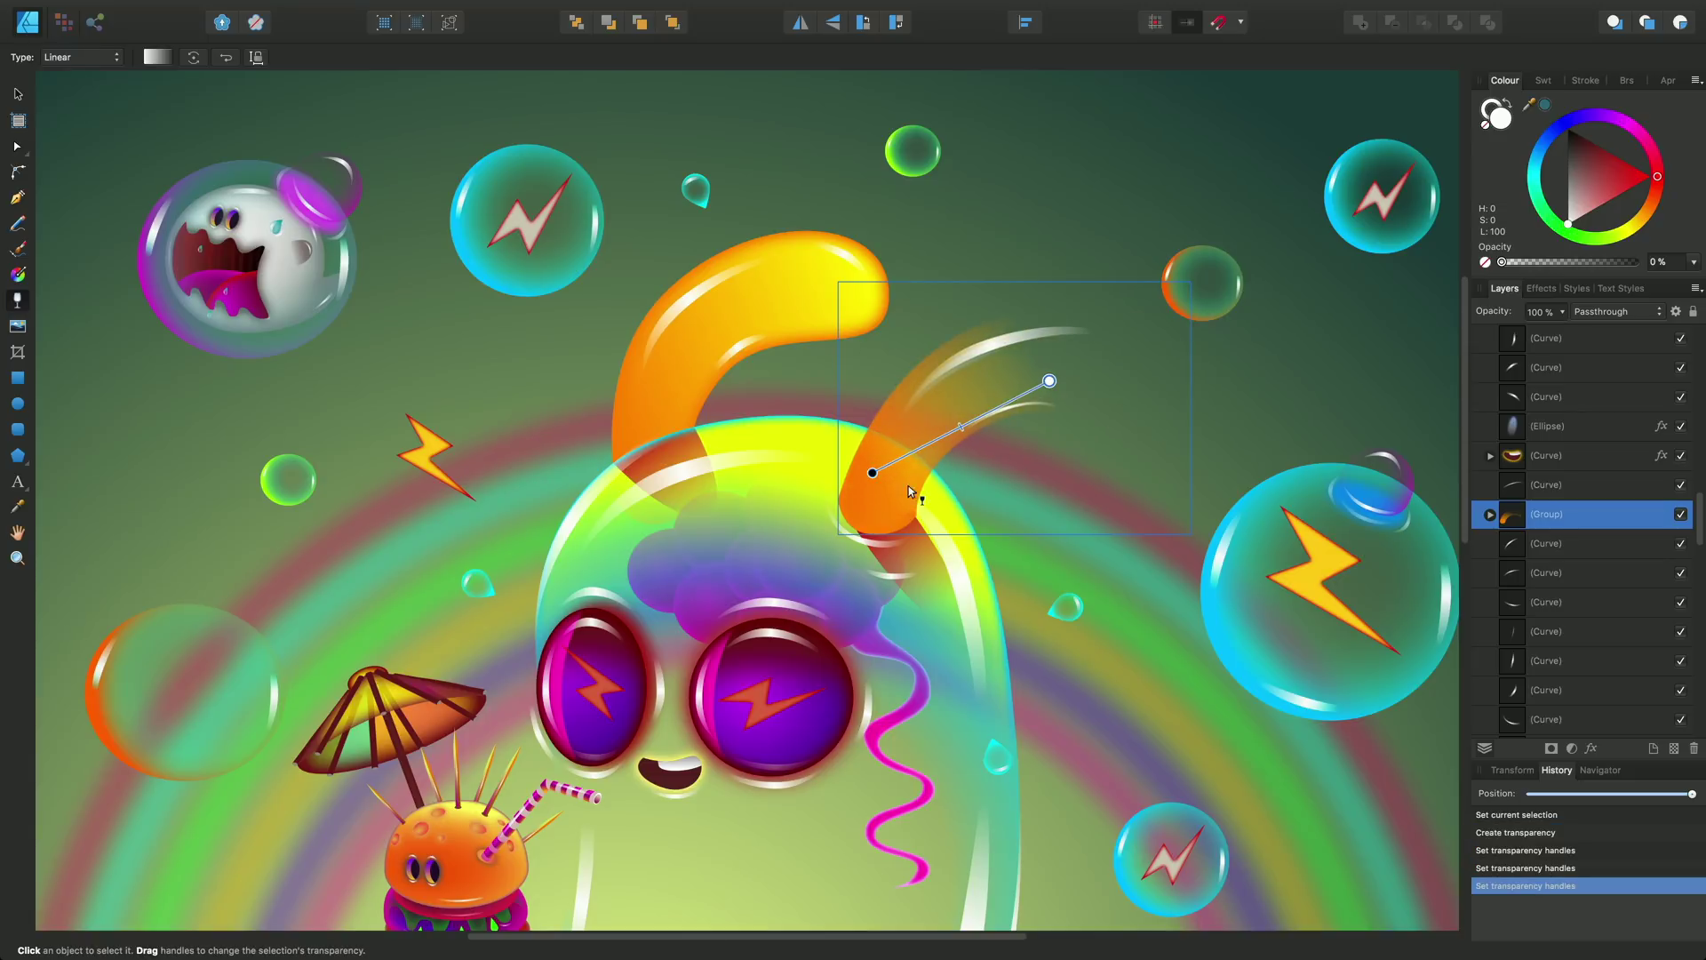
drag(881, 500, 1063, 354)
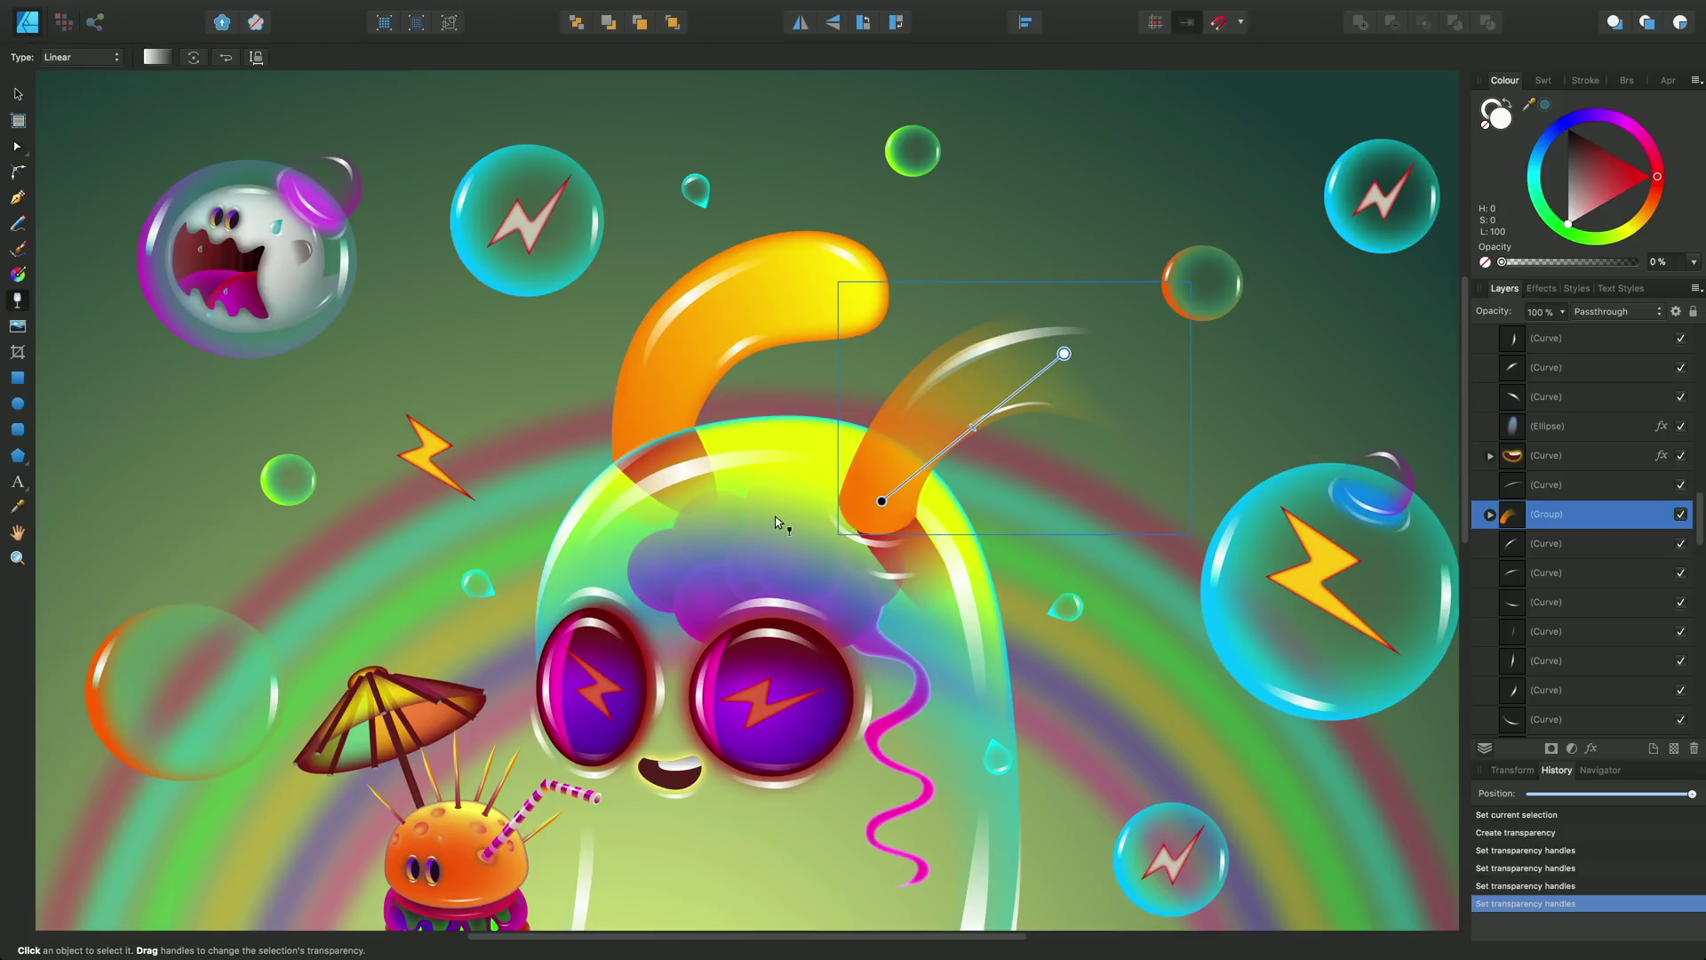
drag(764, 521, 1061, 365)
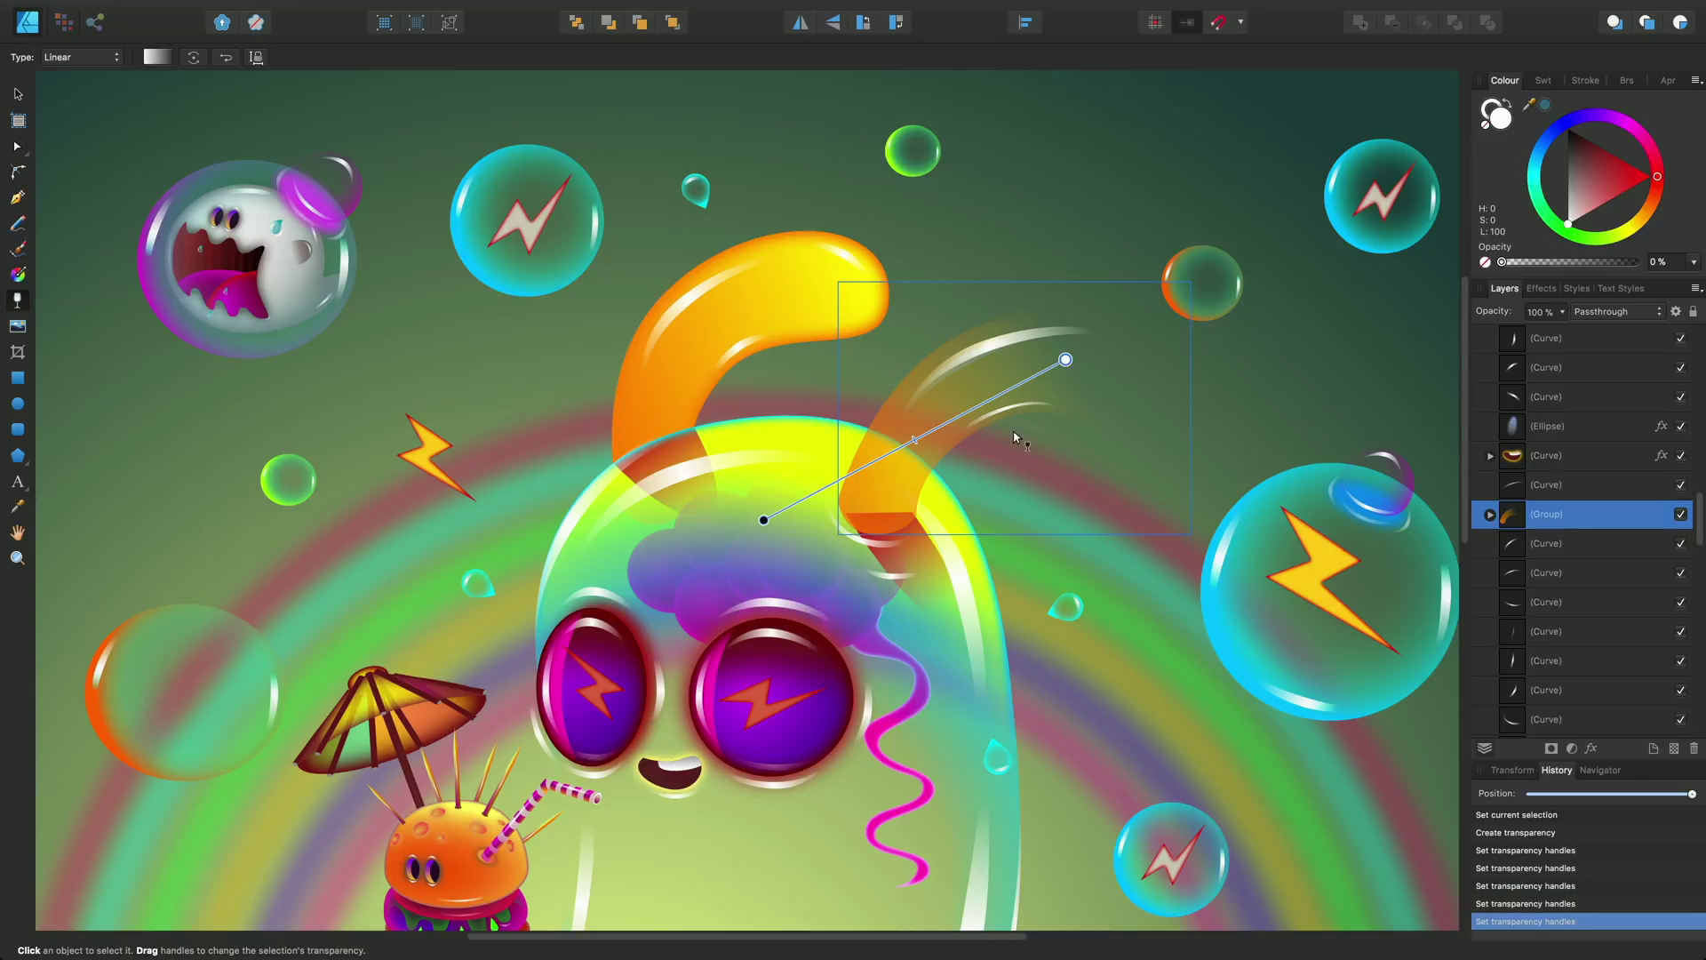
drag(1165, 233, 1122, 347)
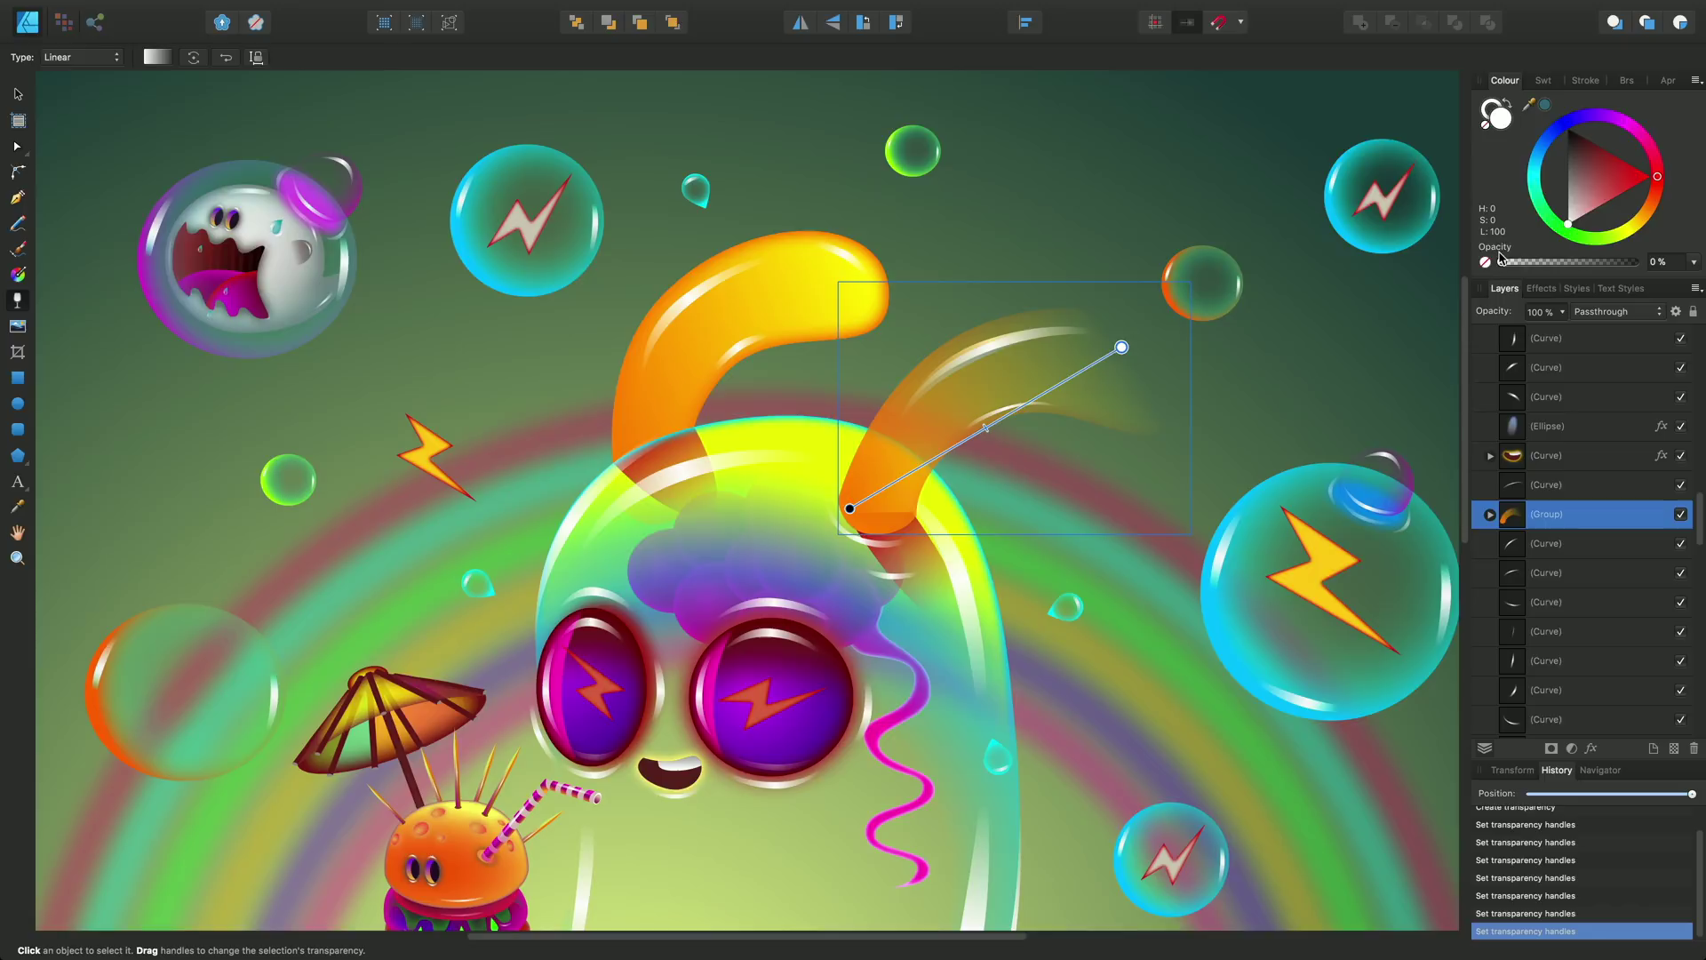
click(847, 509)
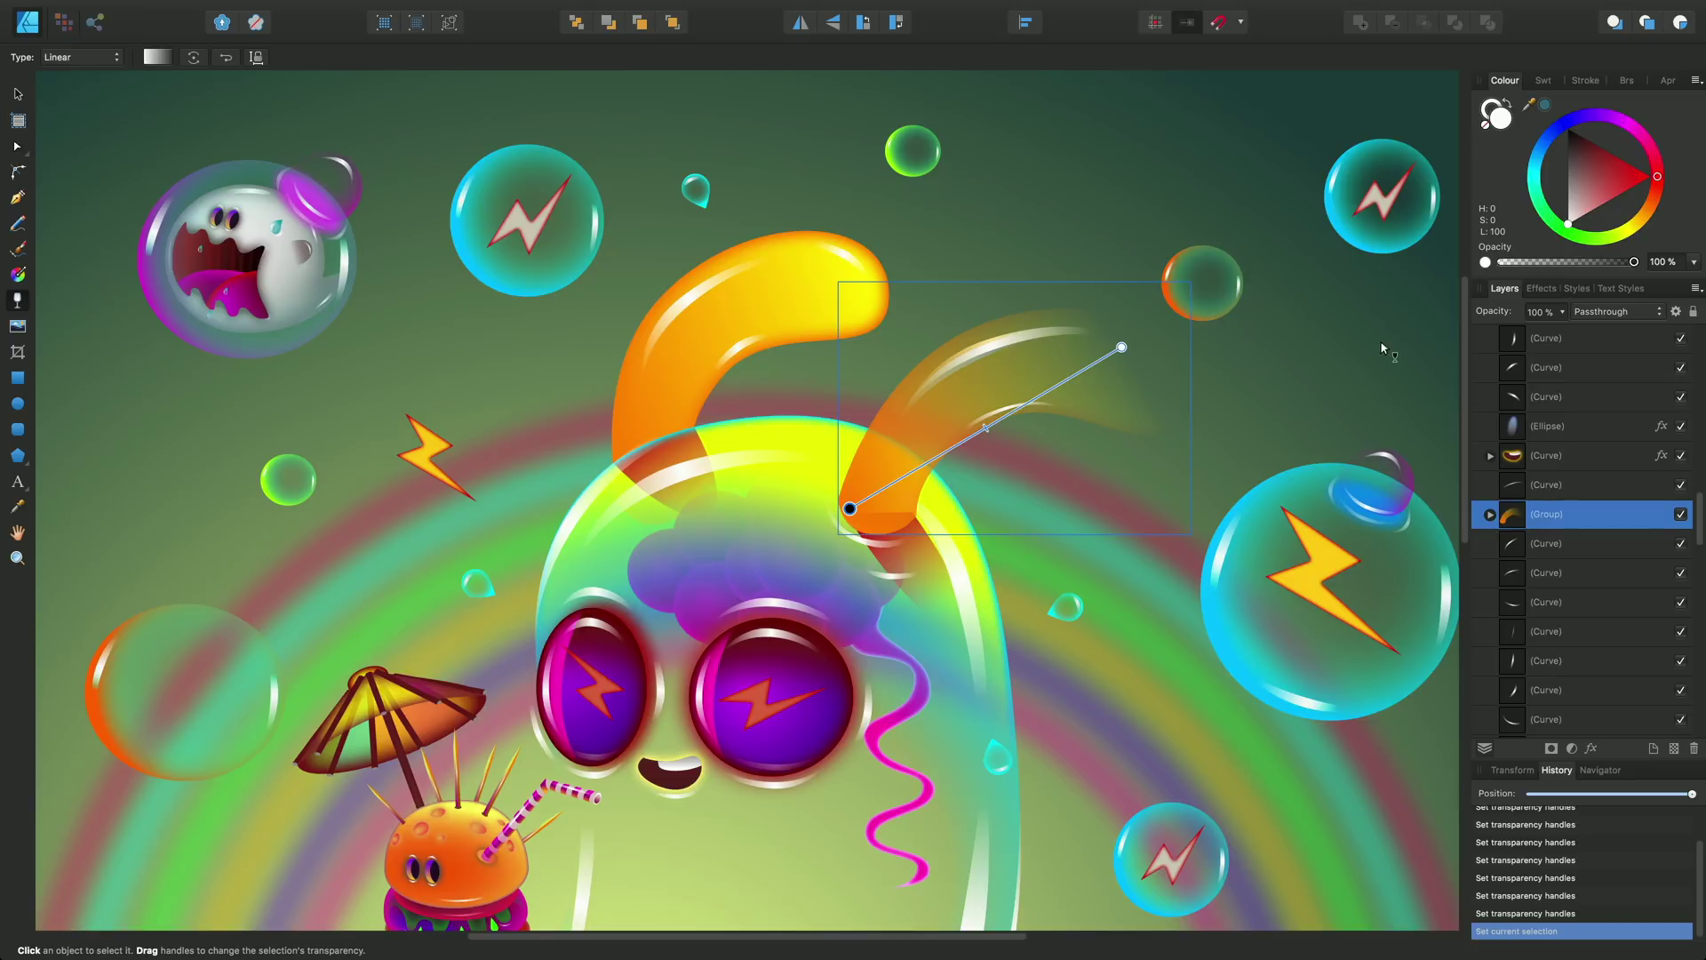
click(849, 508)
drag(1634, 262, 1566, 263)
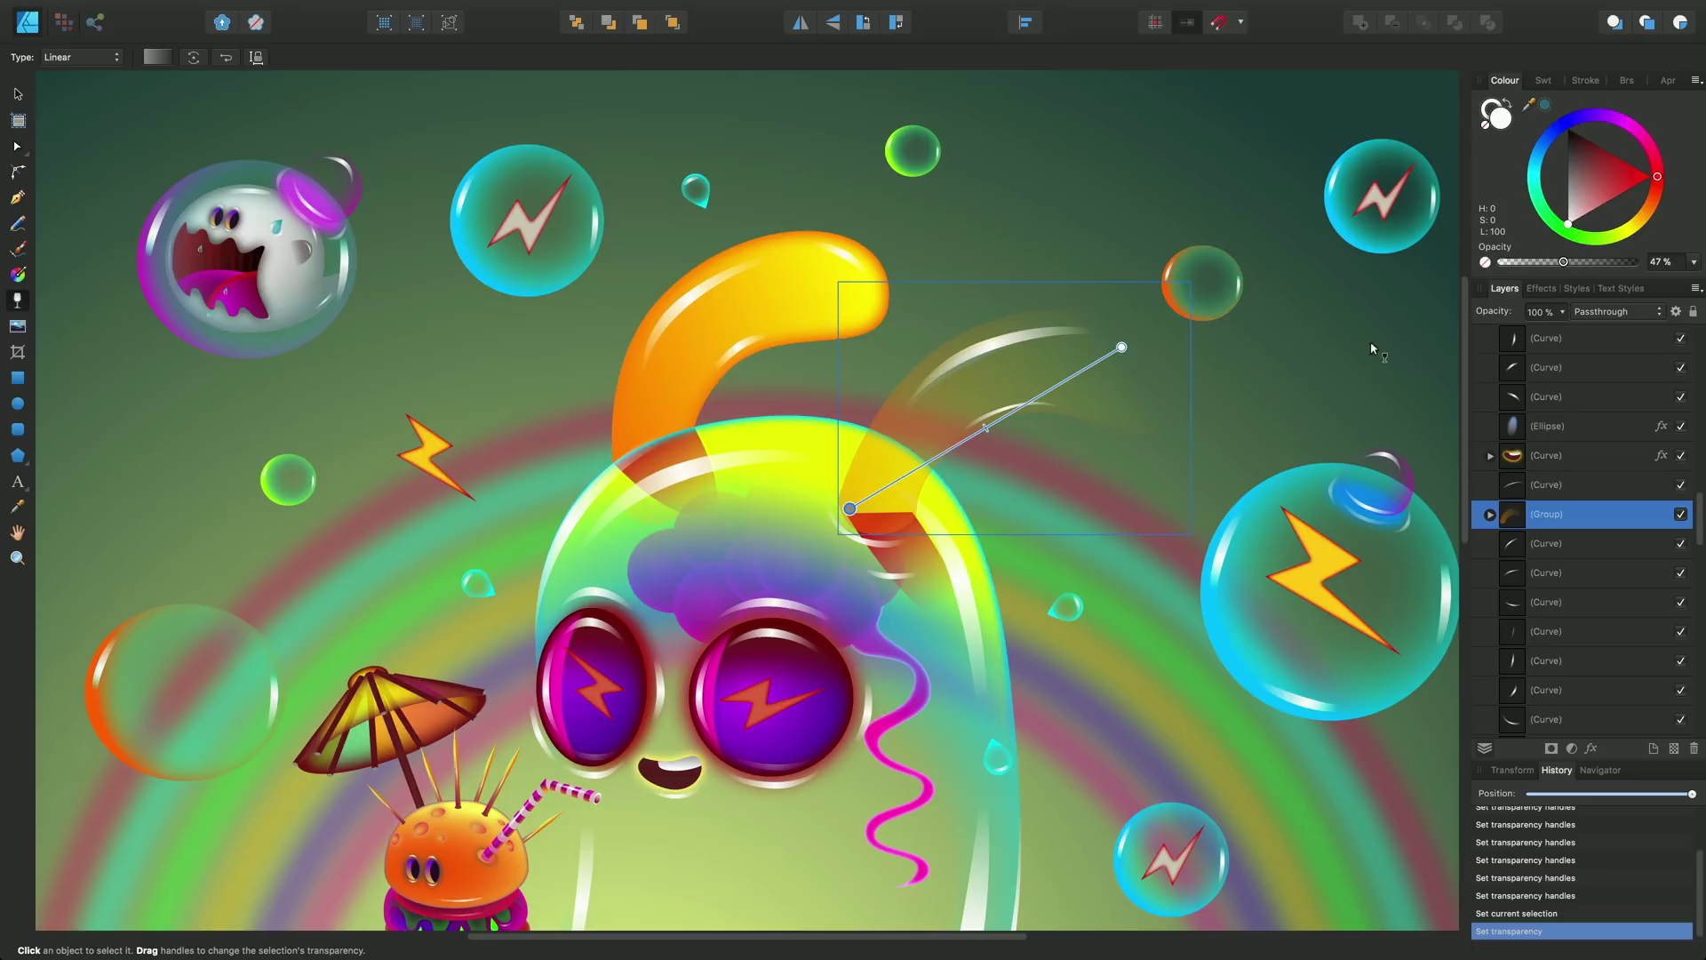
mouse_move(1563, 263)
mouse_down()
mouse_move(1542, 264)
mouse_move(1559, 266)
mouse_up()
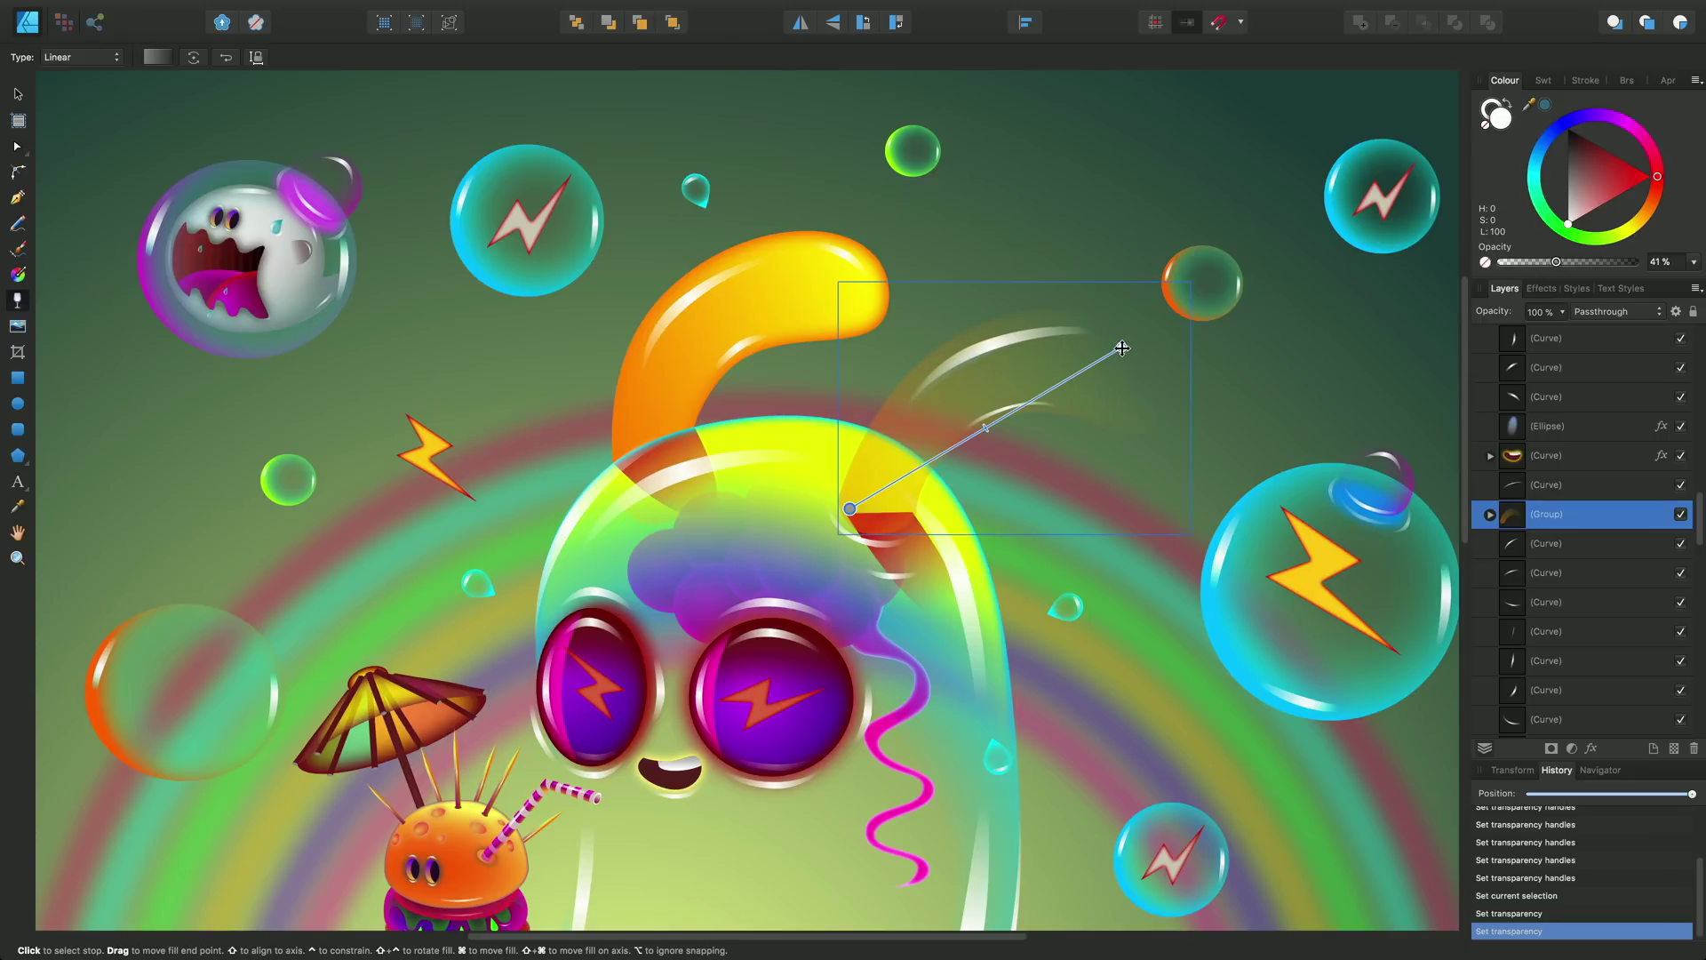
click(1522, 264)
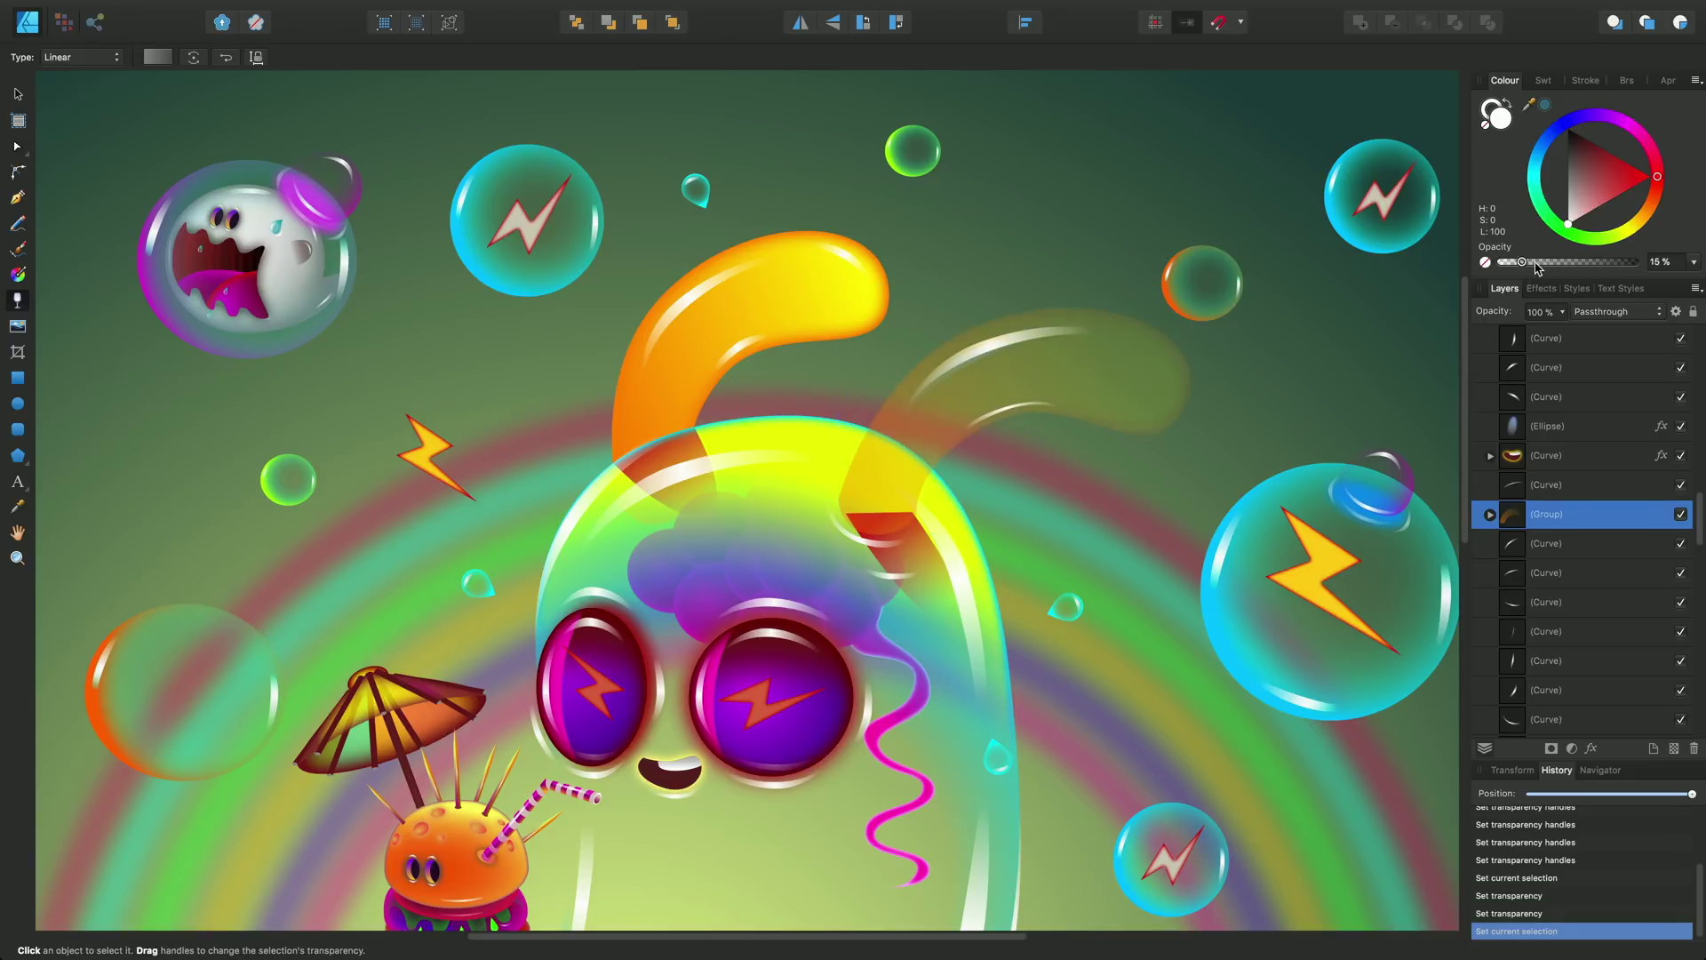
drag(1535, 268, 1498, 269)
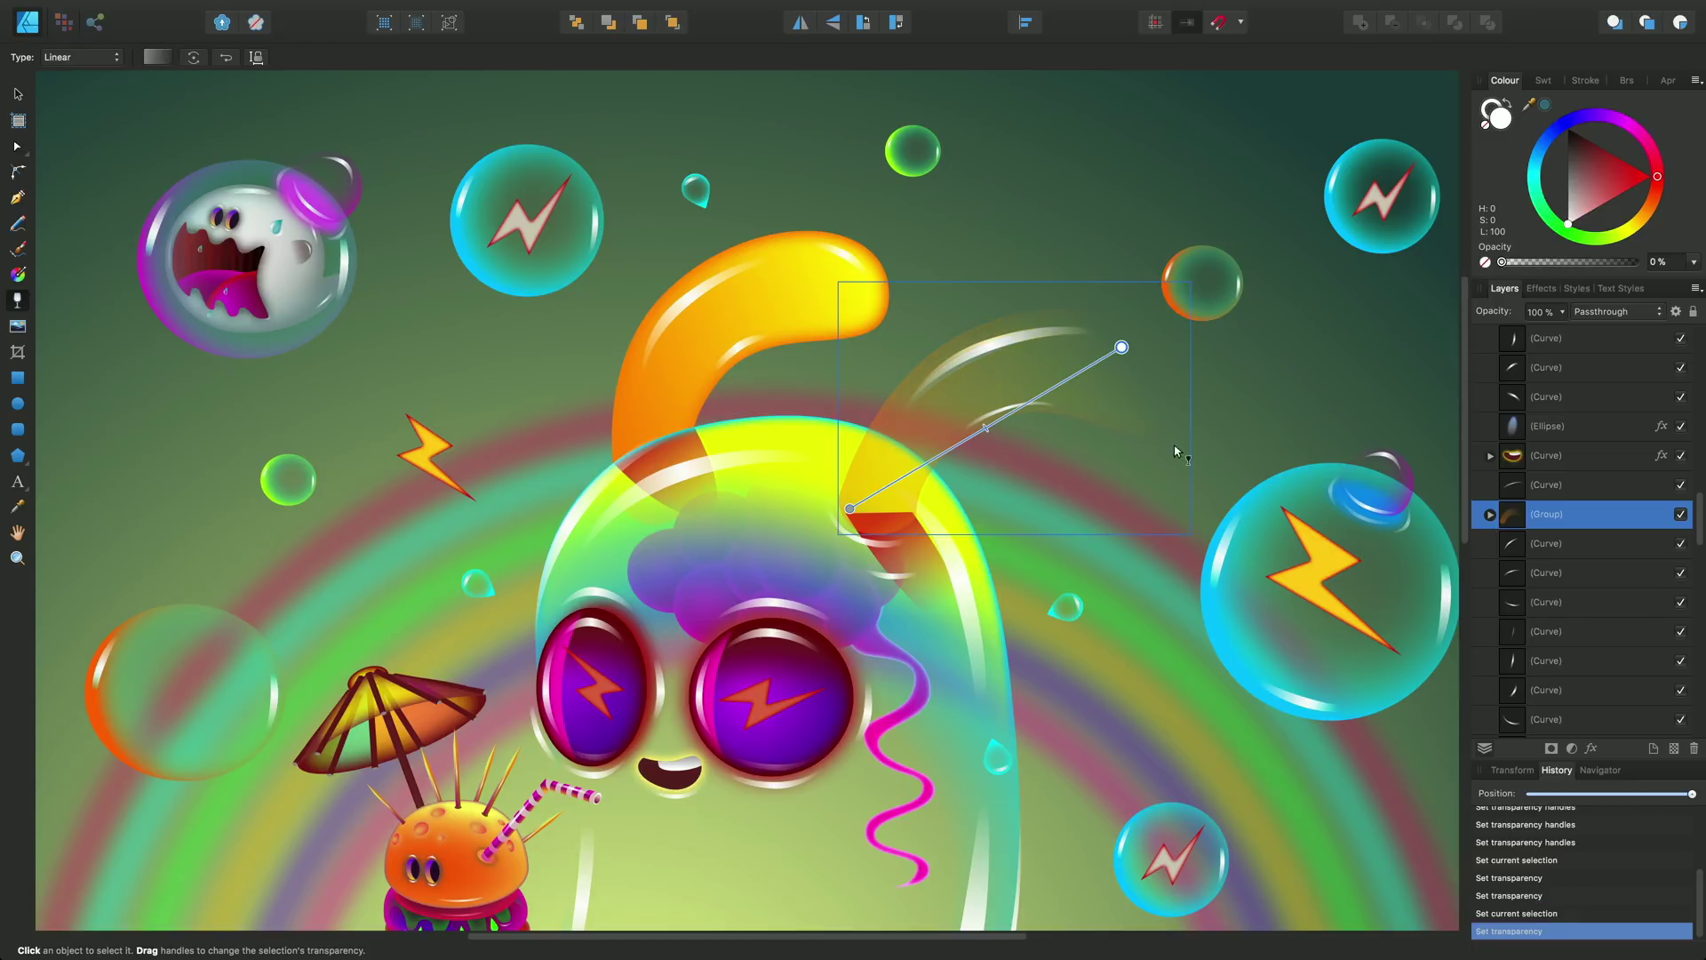
click(849, 511)
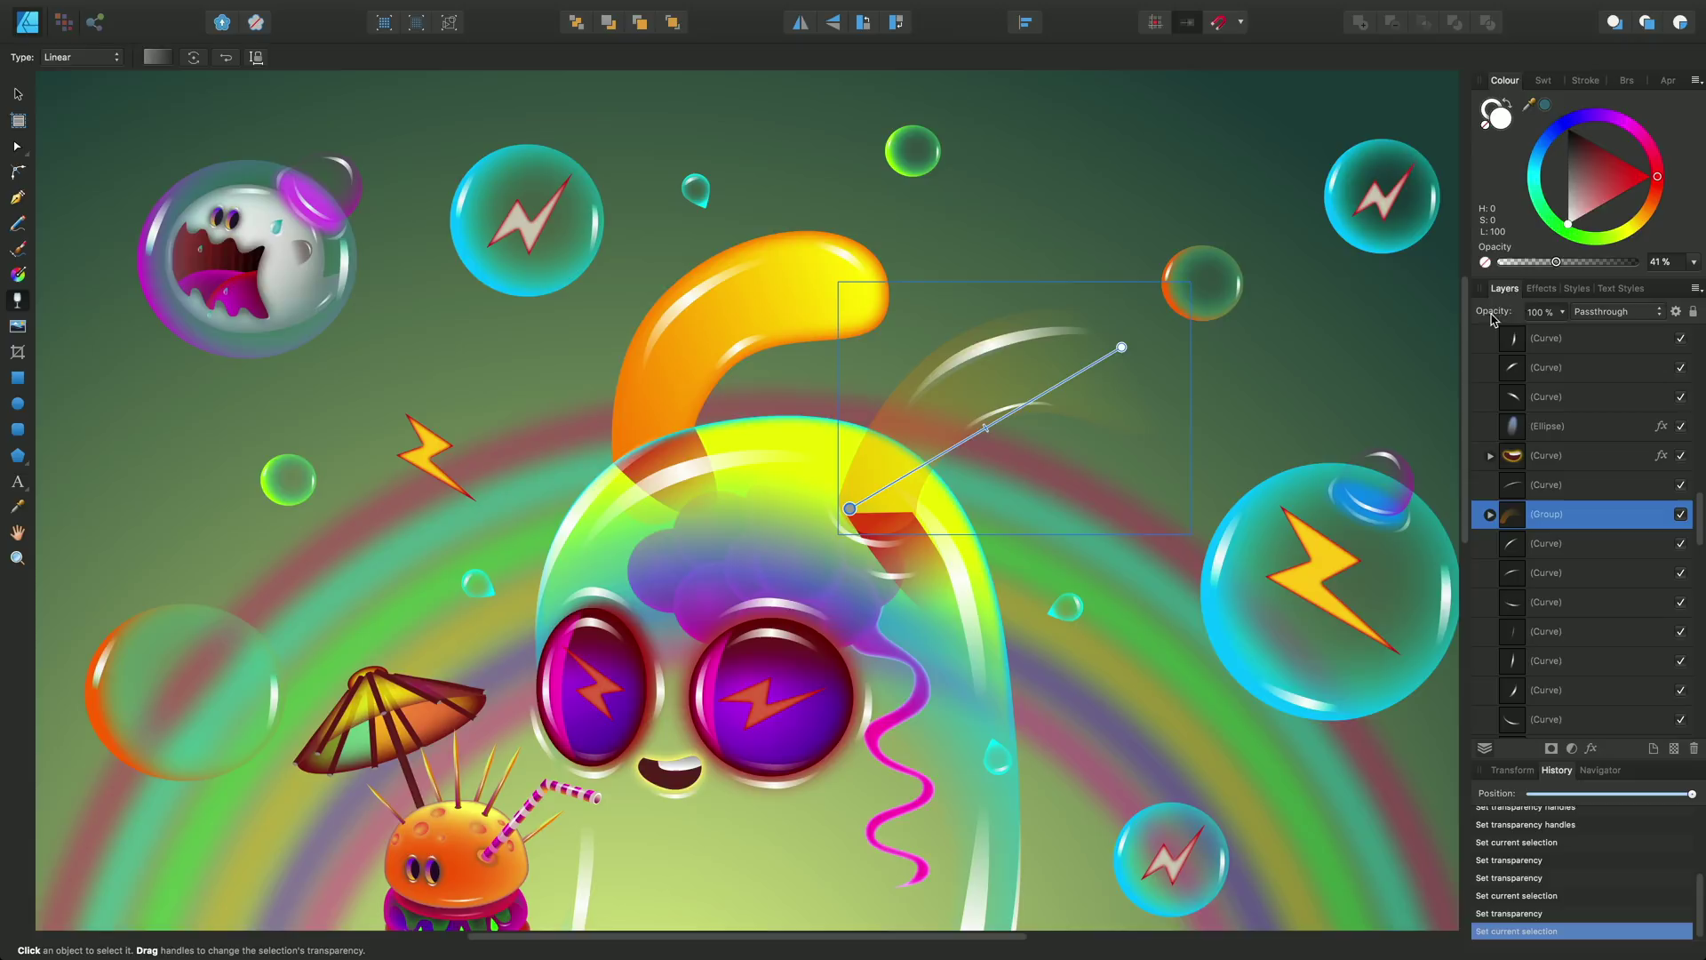
drag(1556, 263, 1640, 264)
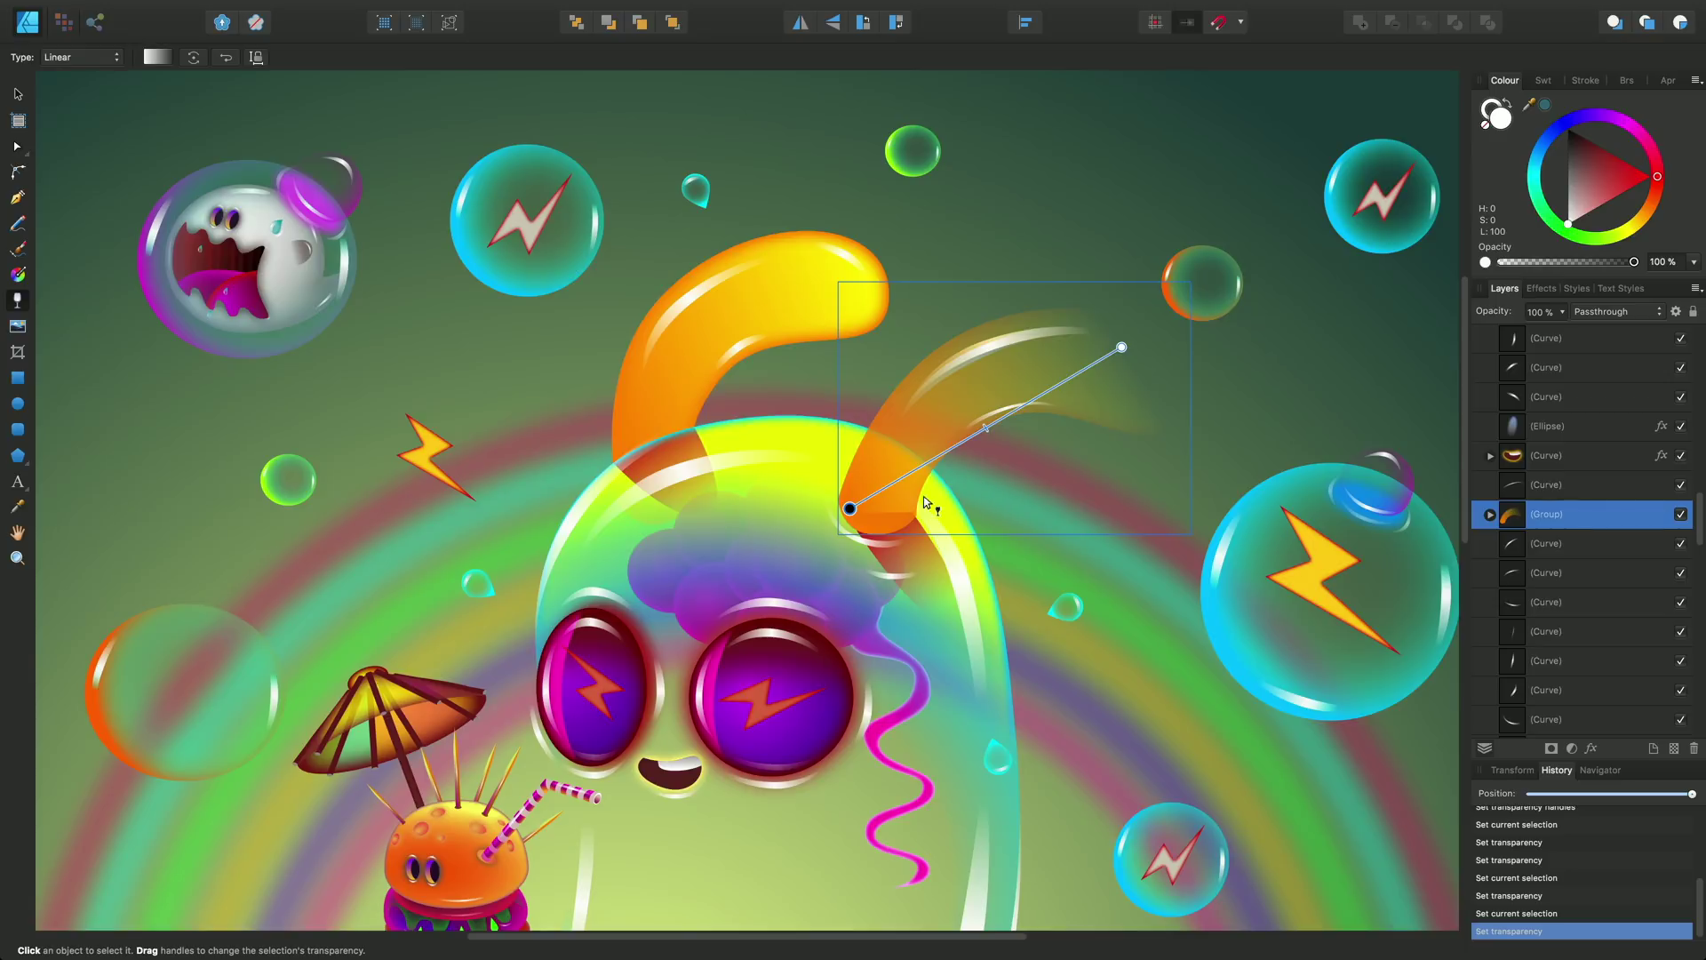
Nudge the fade's start handle along the horn, then check the 0% tip and 100% base stops.
drag(850, 509, 871, 510)
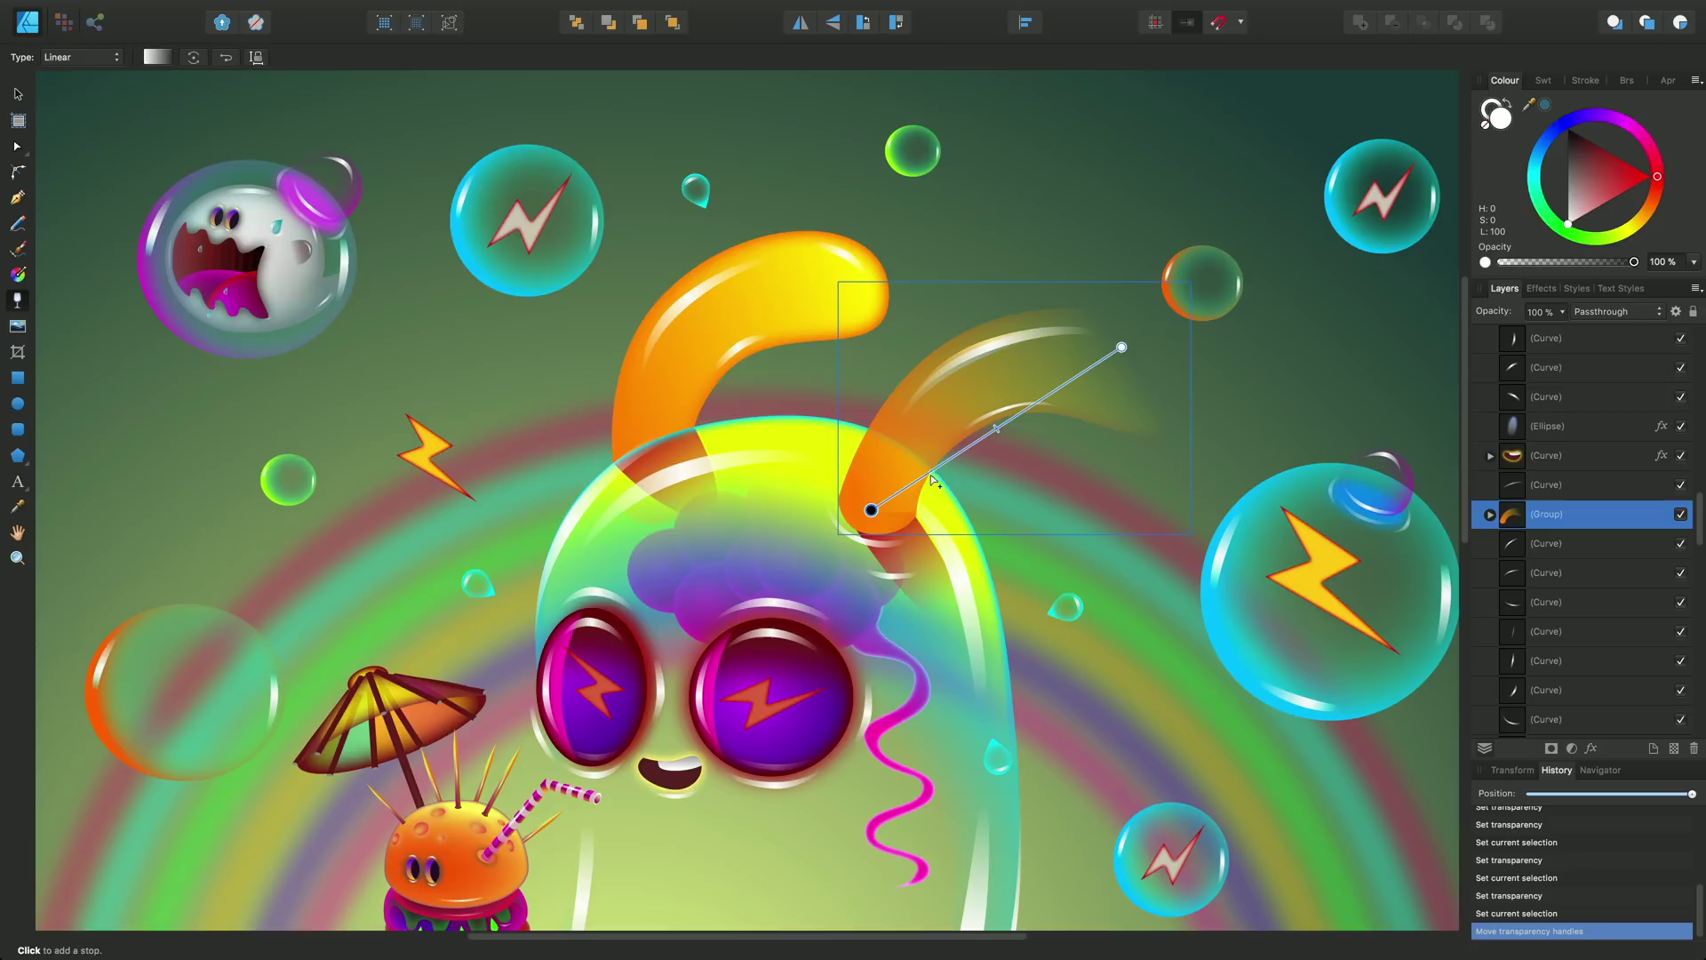
click(1119, 348)
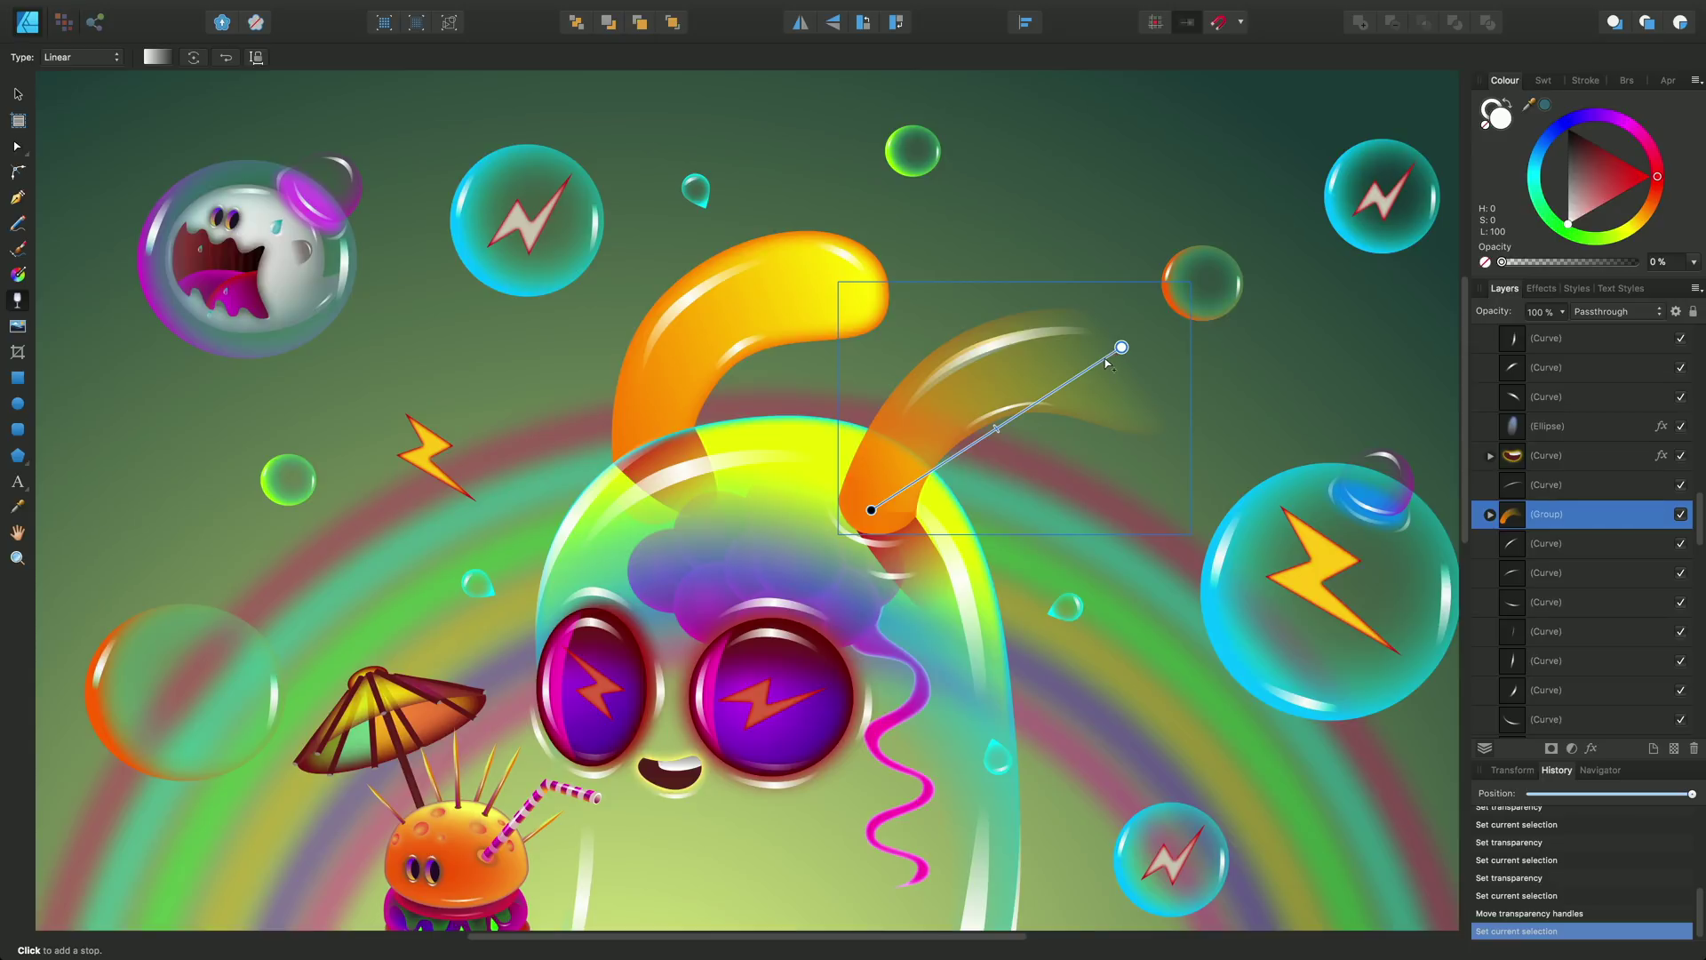
click(871, 509)
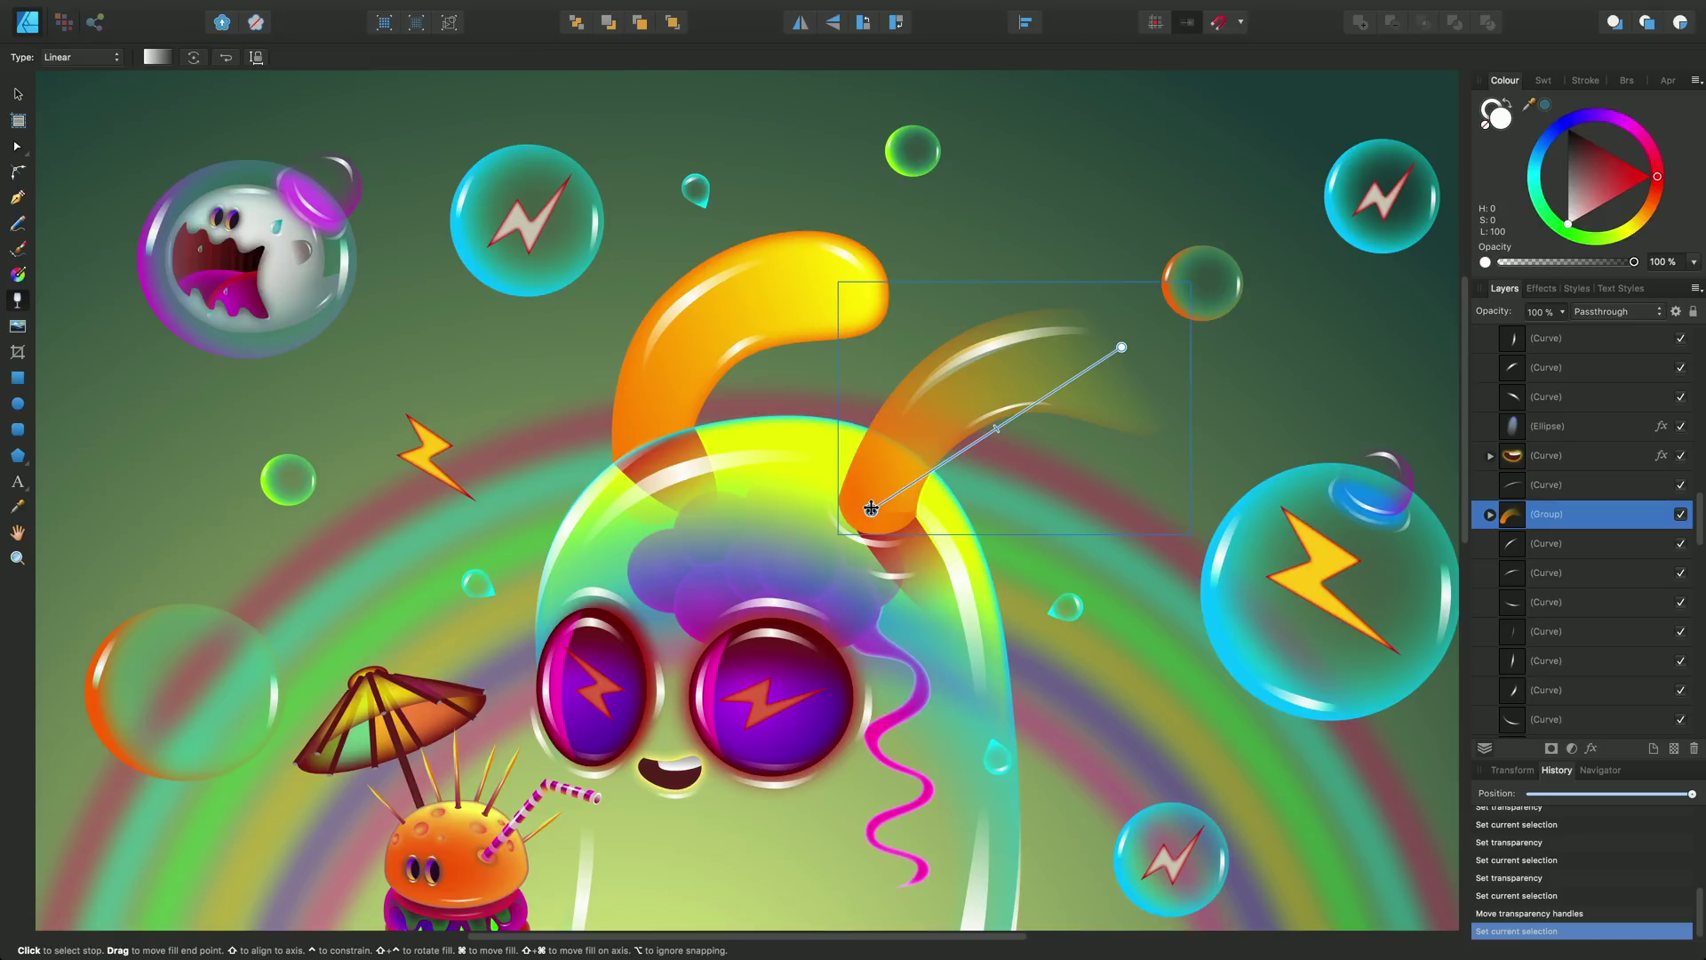
Switch the horn's transparency to an elliptical gradient and reposition its handles.
click(117, 60)
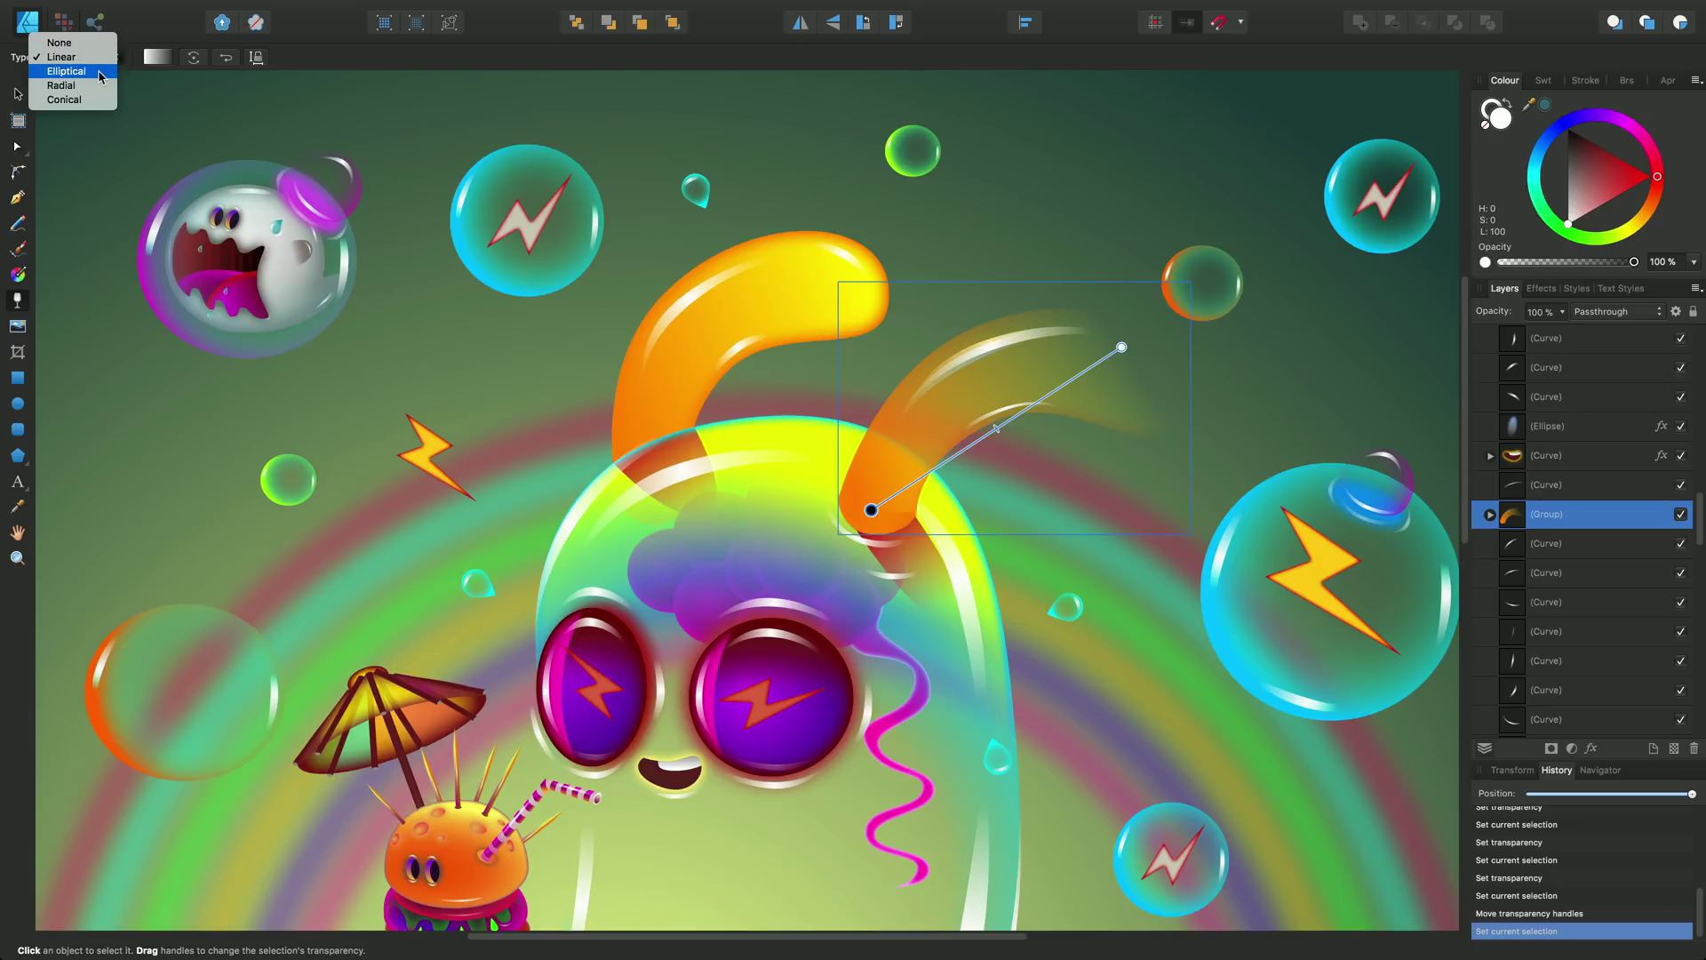
click(101, 77)
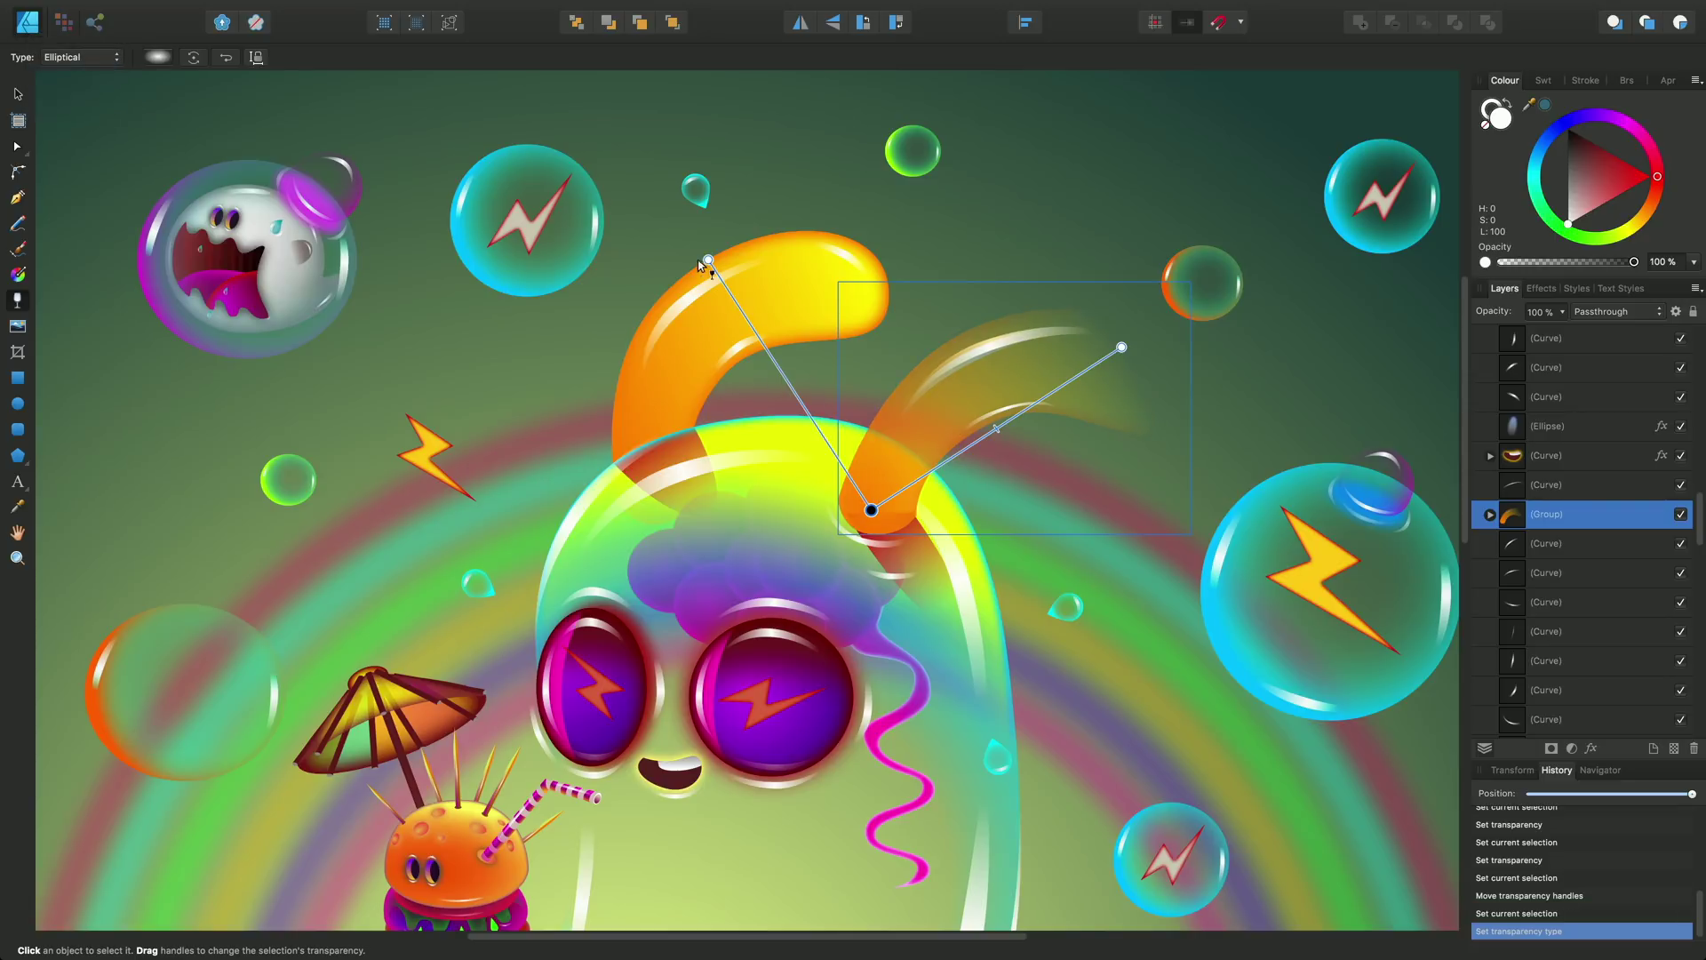
drag(708, 259, 820, 457)
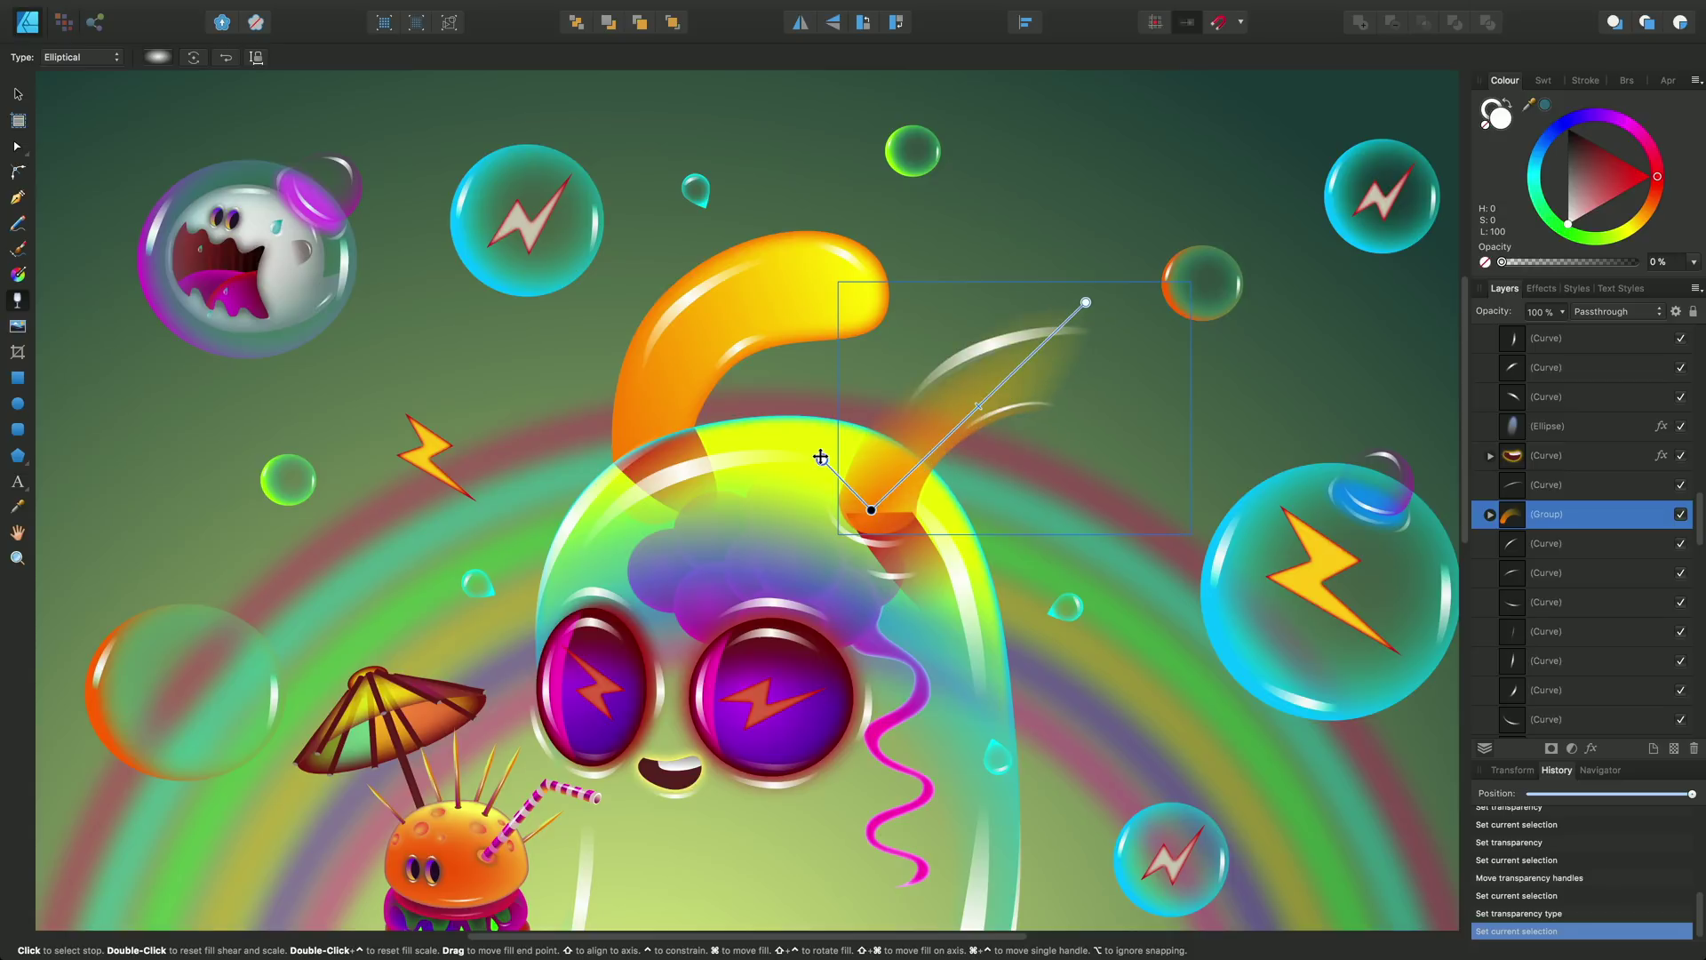
drag(1086, 303, 1034, 328)
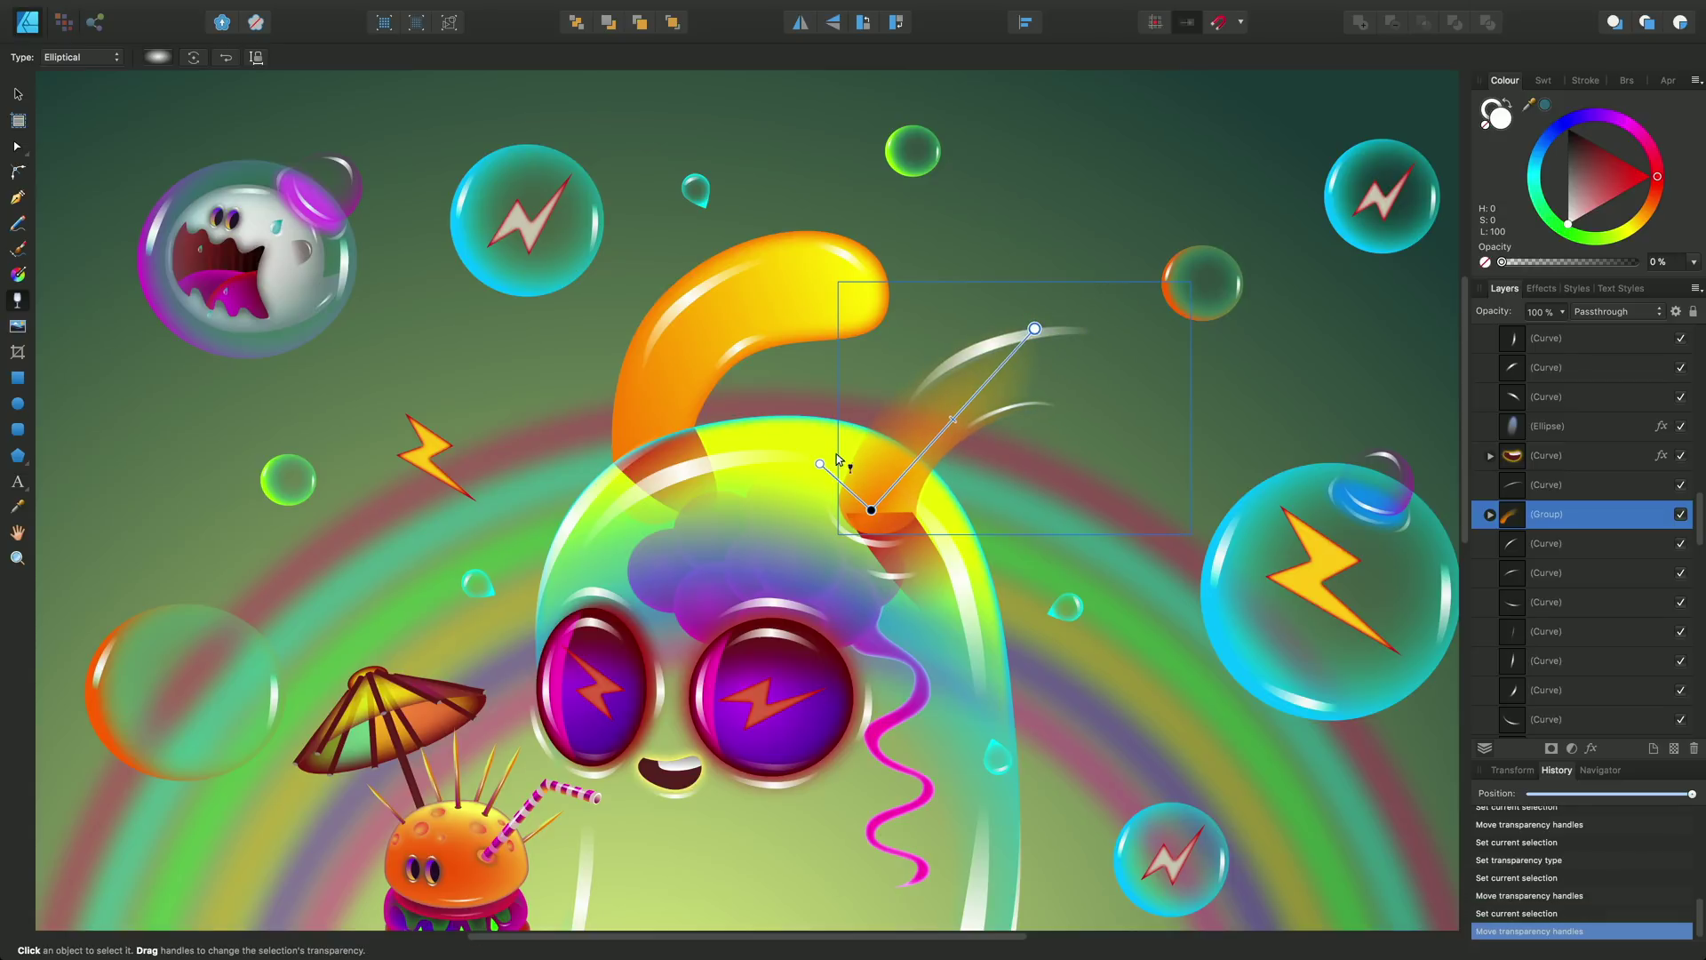
drag(820, 462, 831, 462)
Change the fade to radial and resize and reposition it around the horn.
click(104, 59)
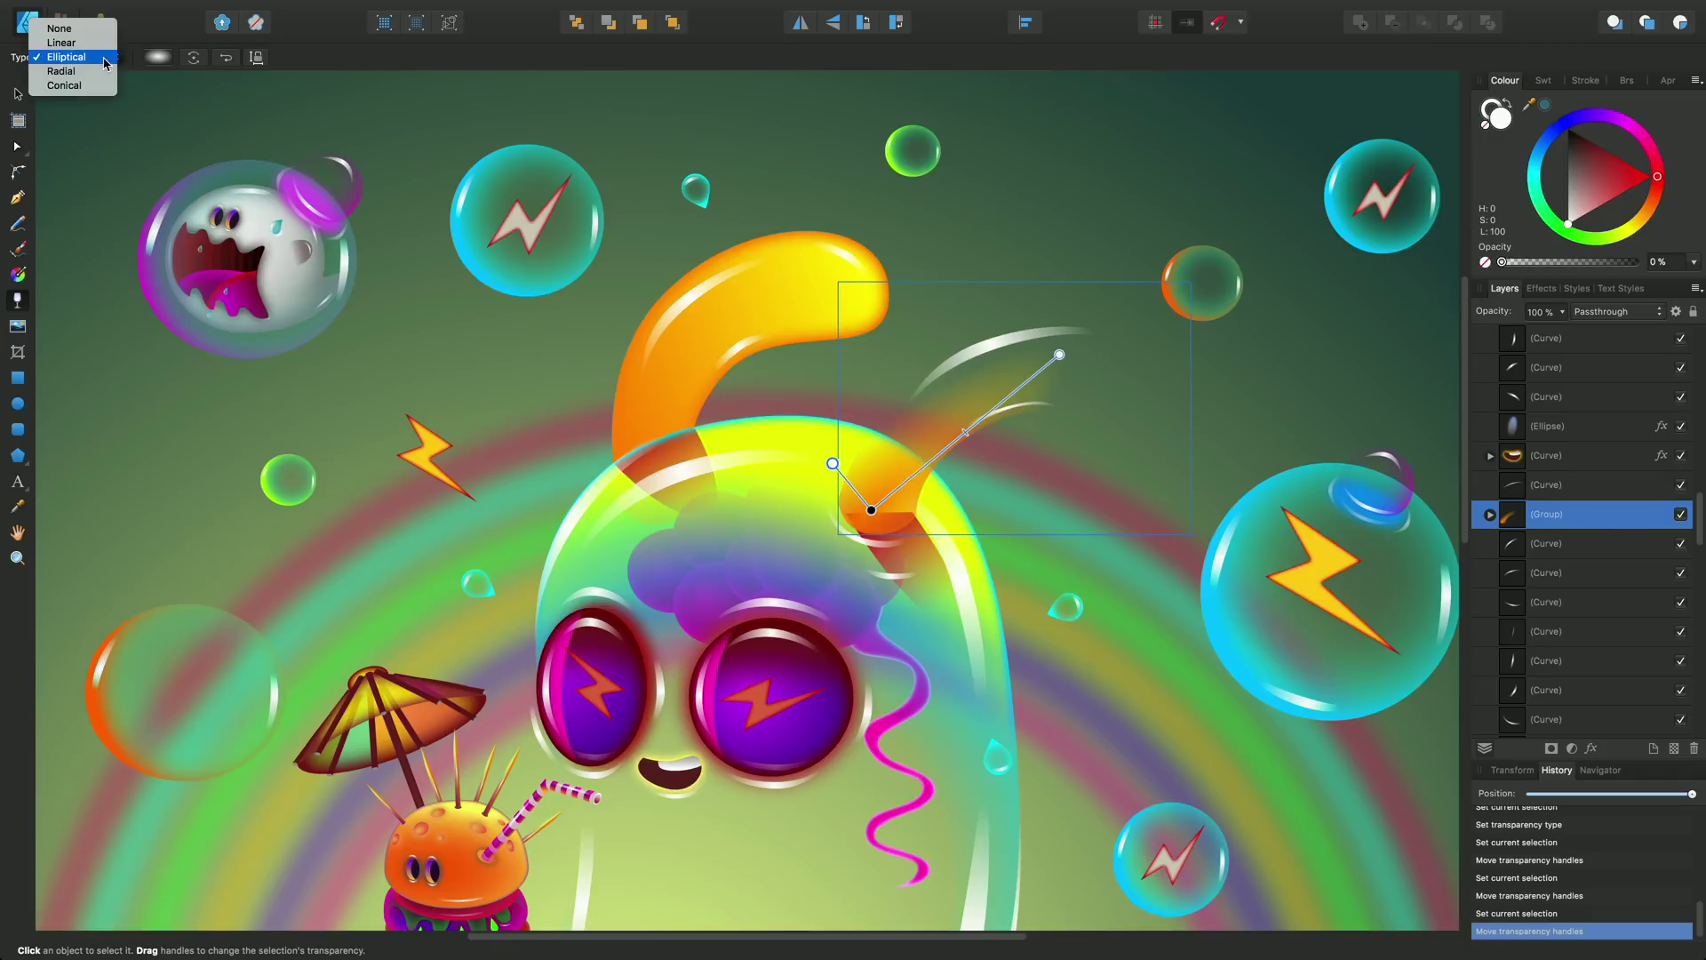
click(89, 71)
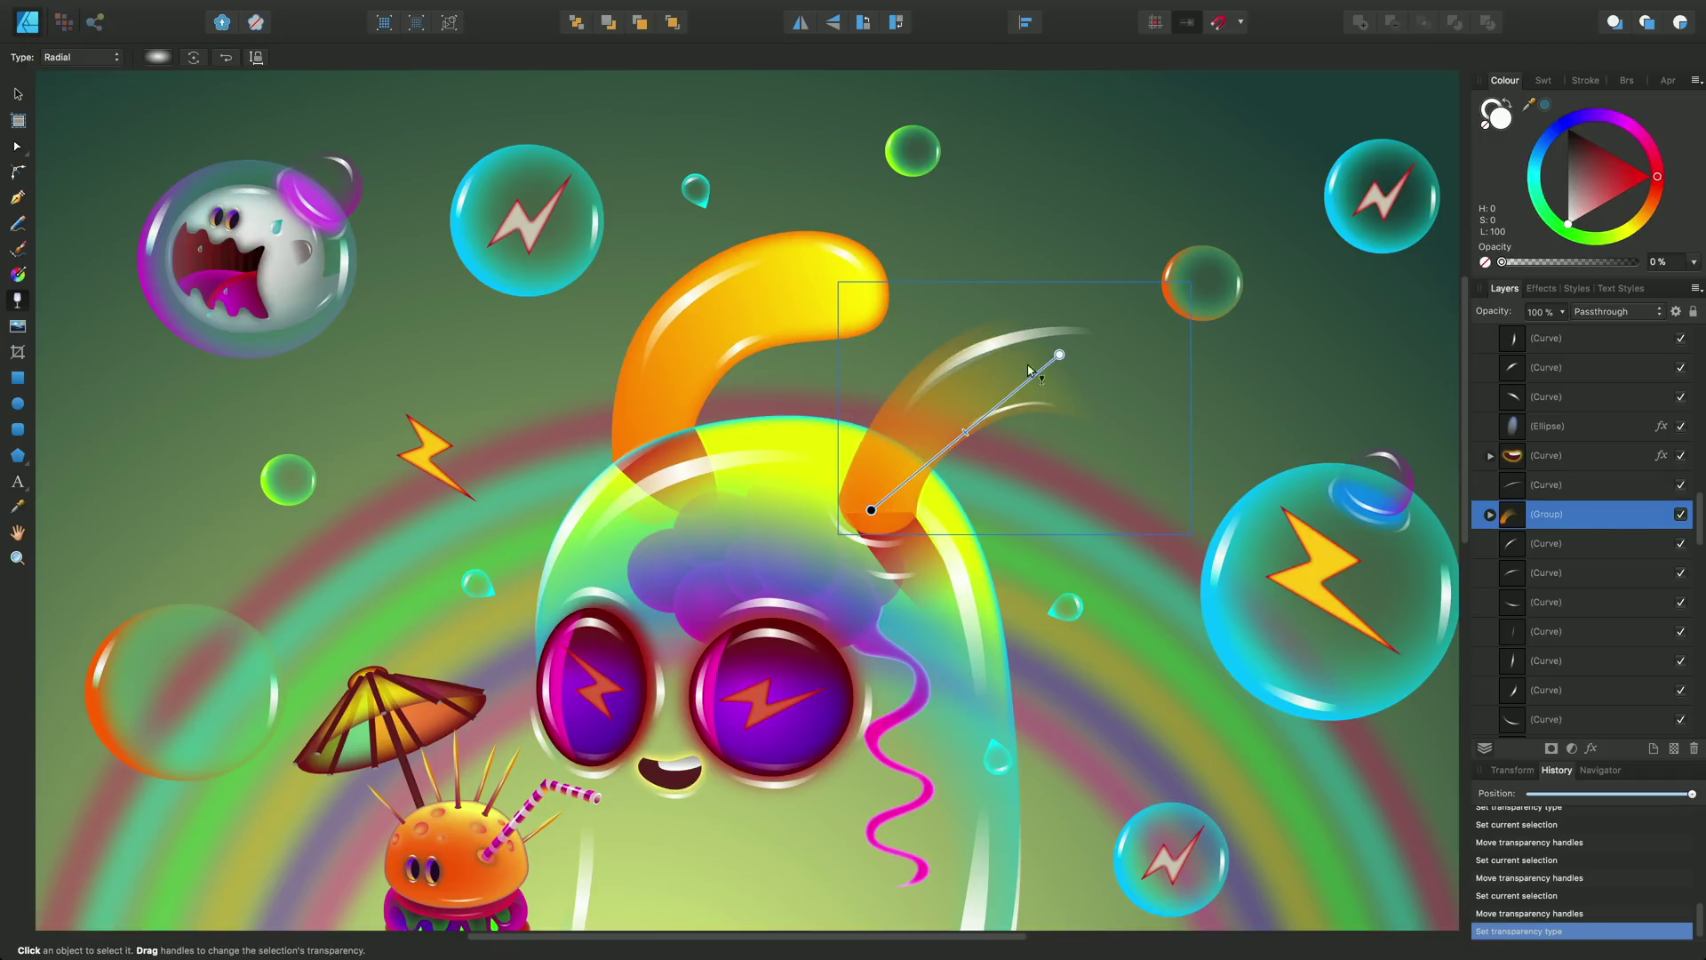
drag(1057, 354, 942, 447)
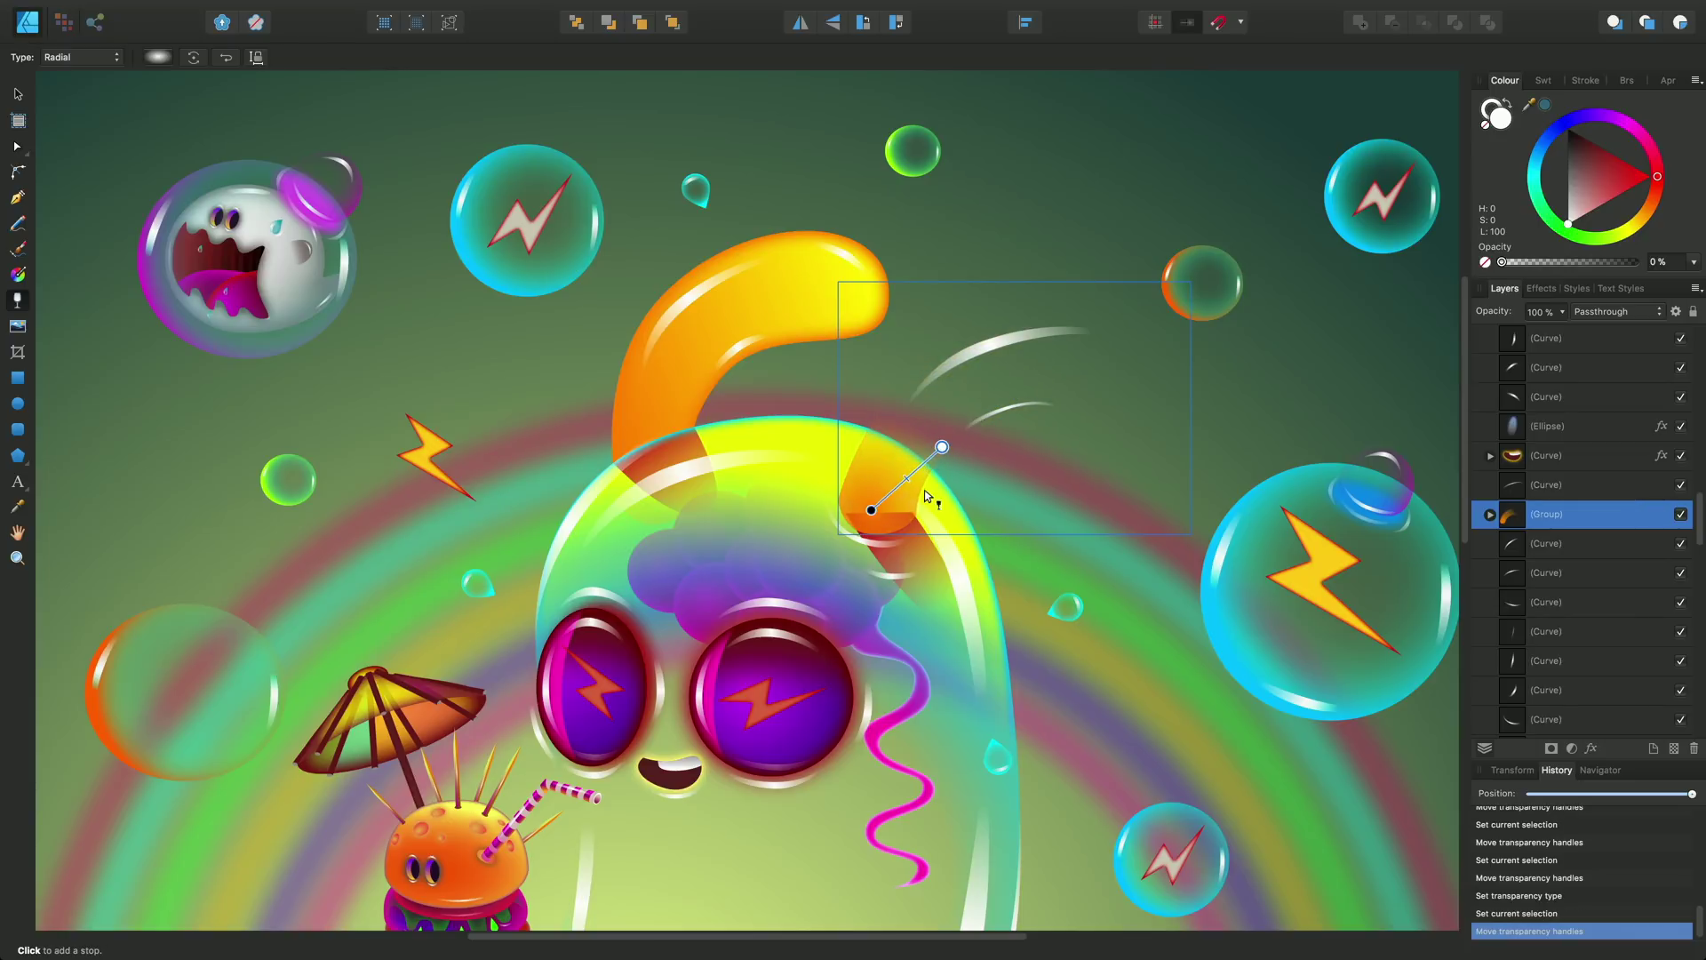
drag(901, 448, 994, 395)
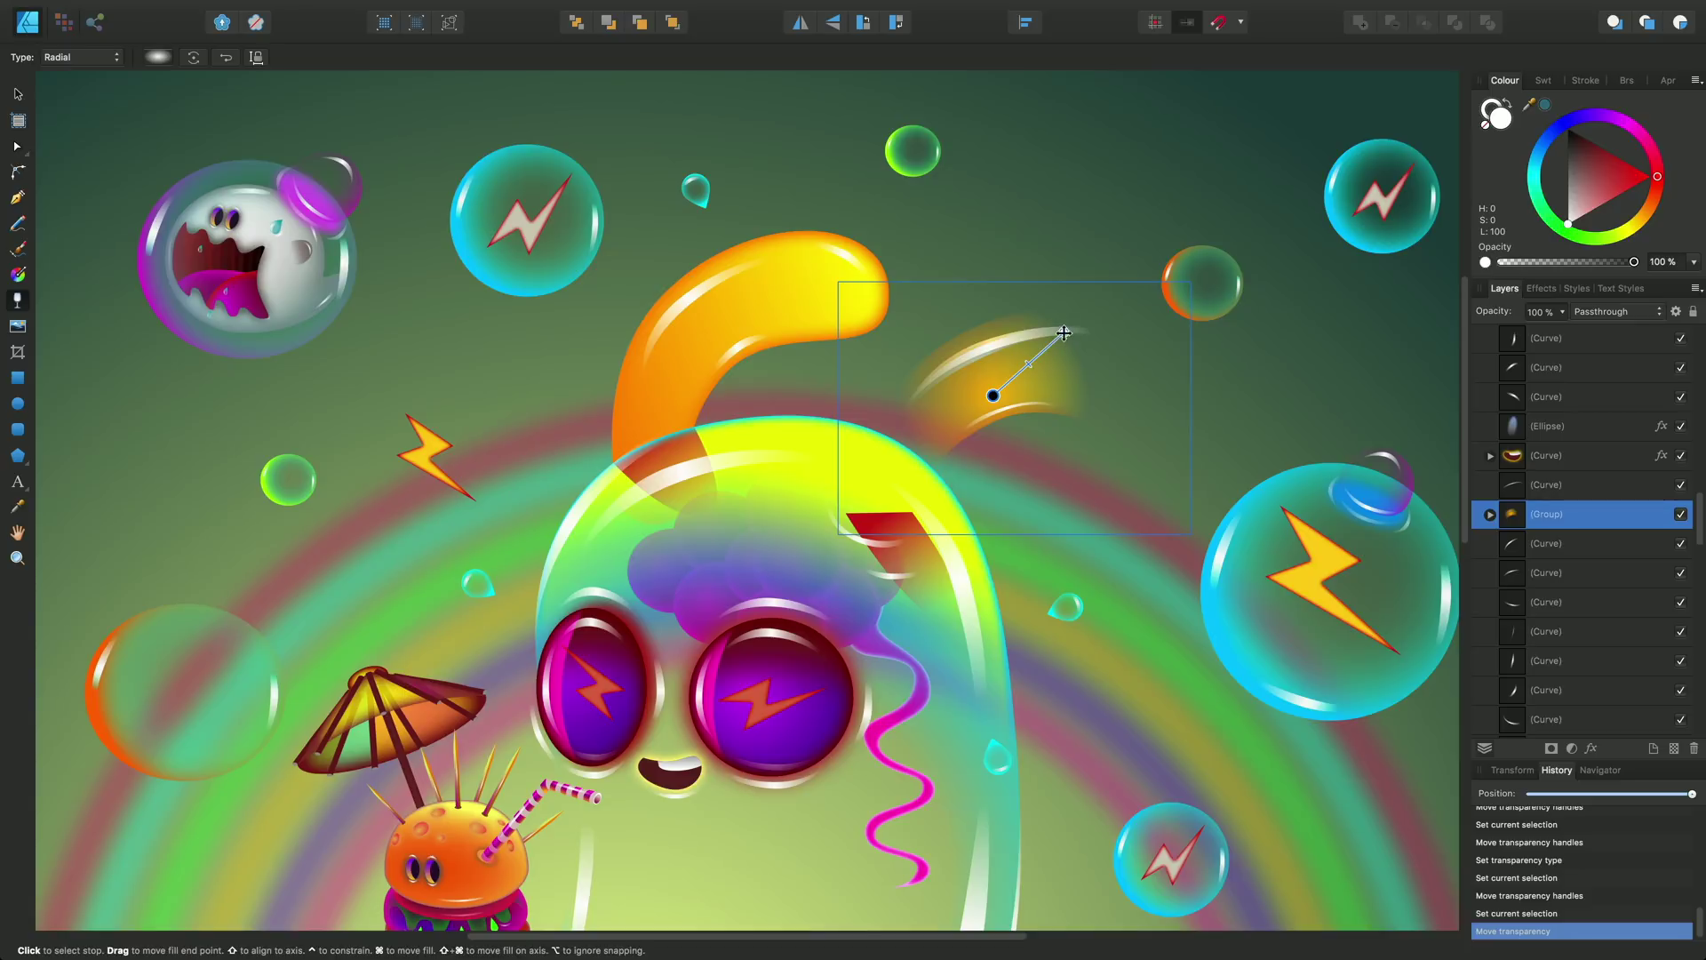
drag(1063, 332, 1058, 339)
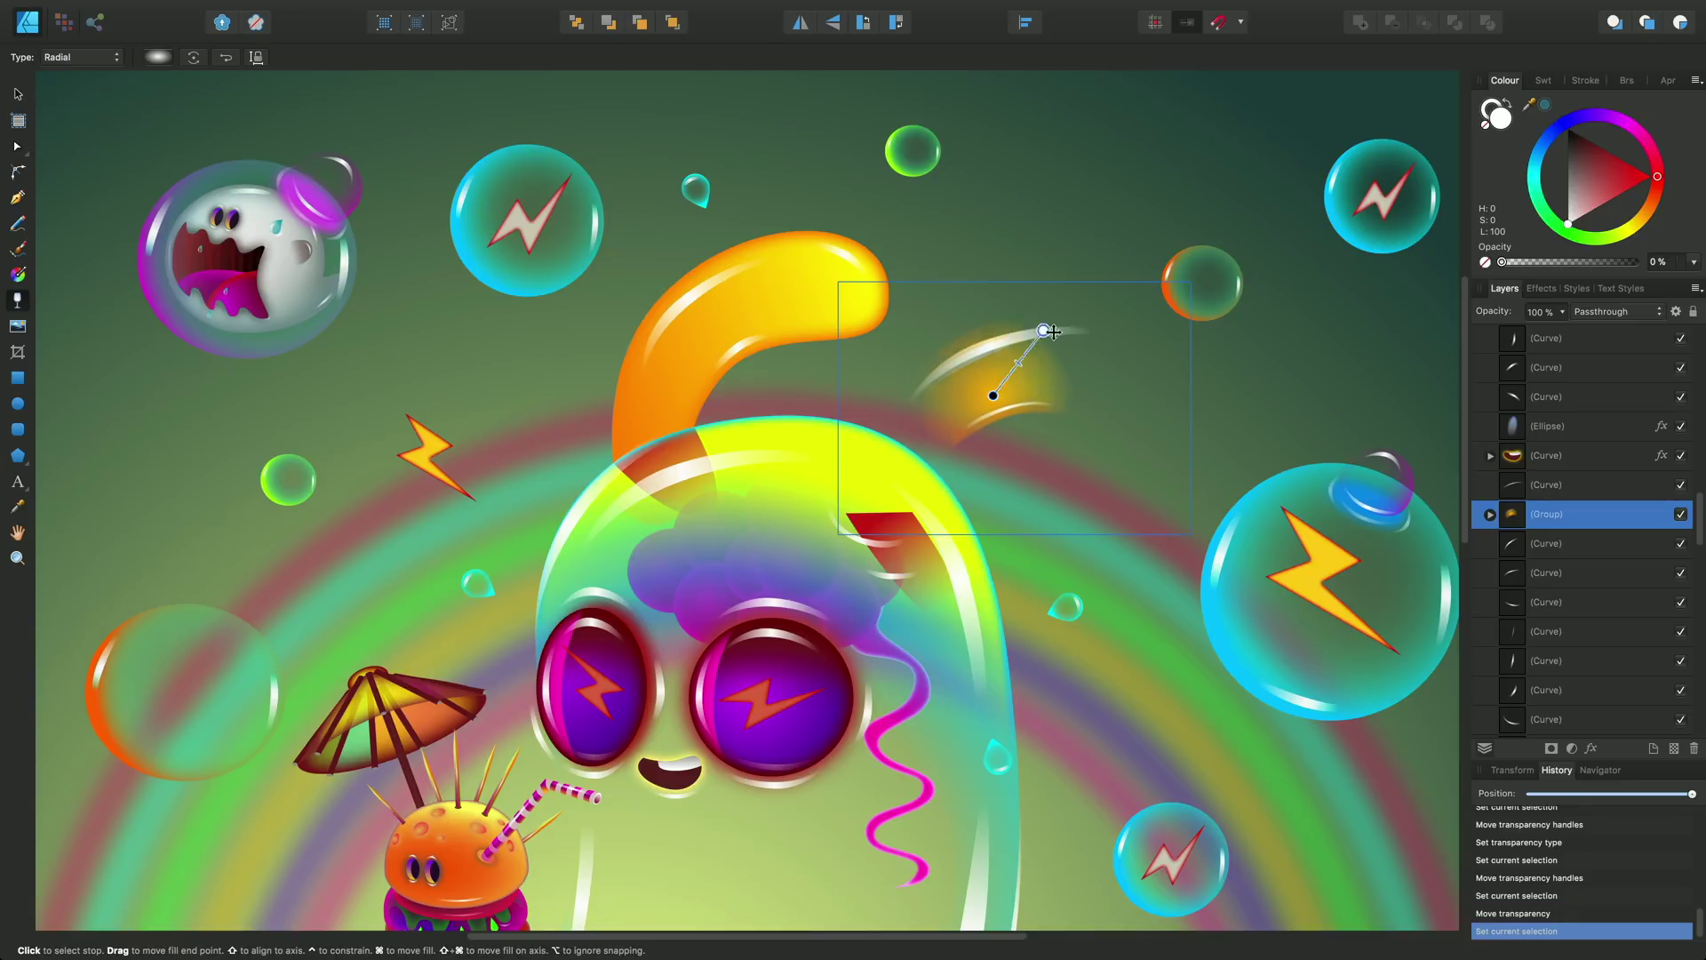
drag(1049, 331, 986, 447)
drag(998, 368, 1076, 365)
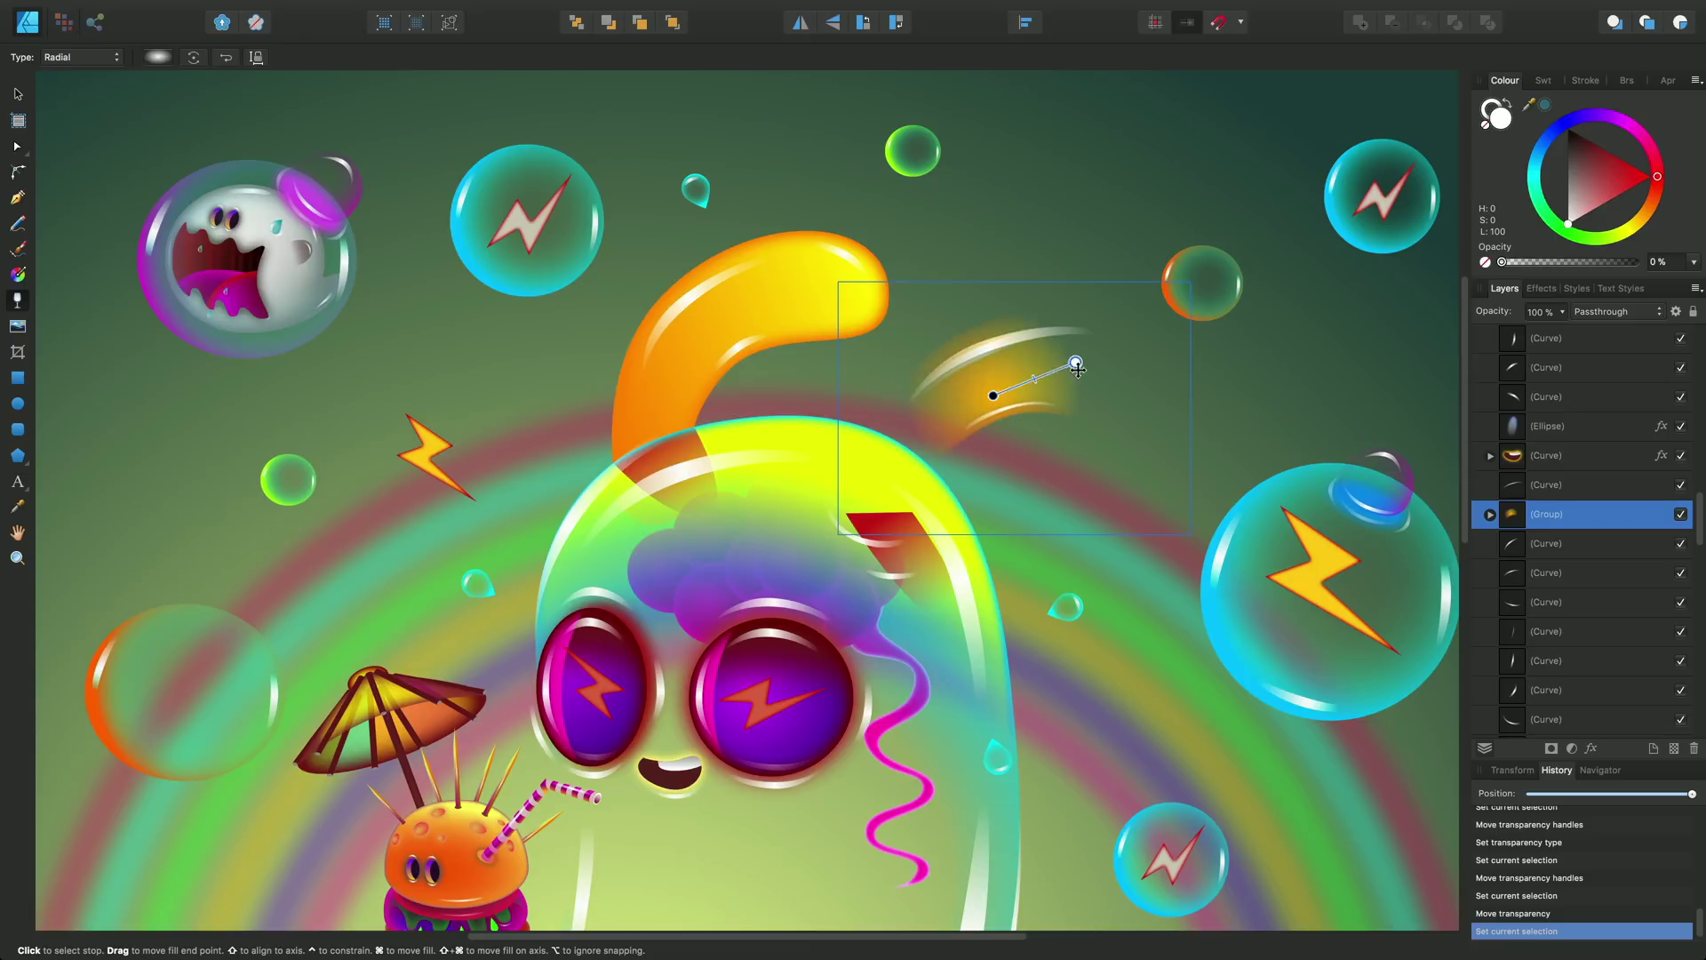
click(1070, 360)
Set the transparency type to Conical and resize the cone around the ear.
click(116, 57)
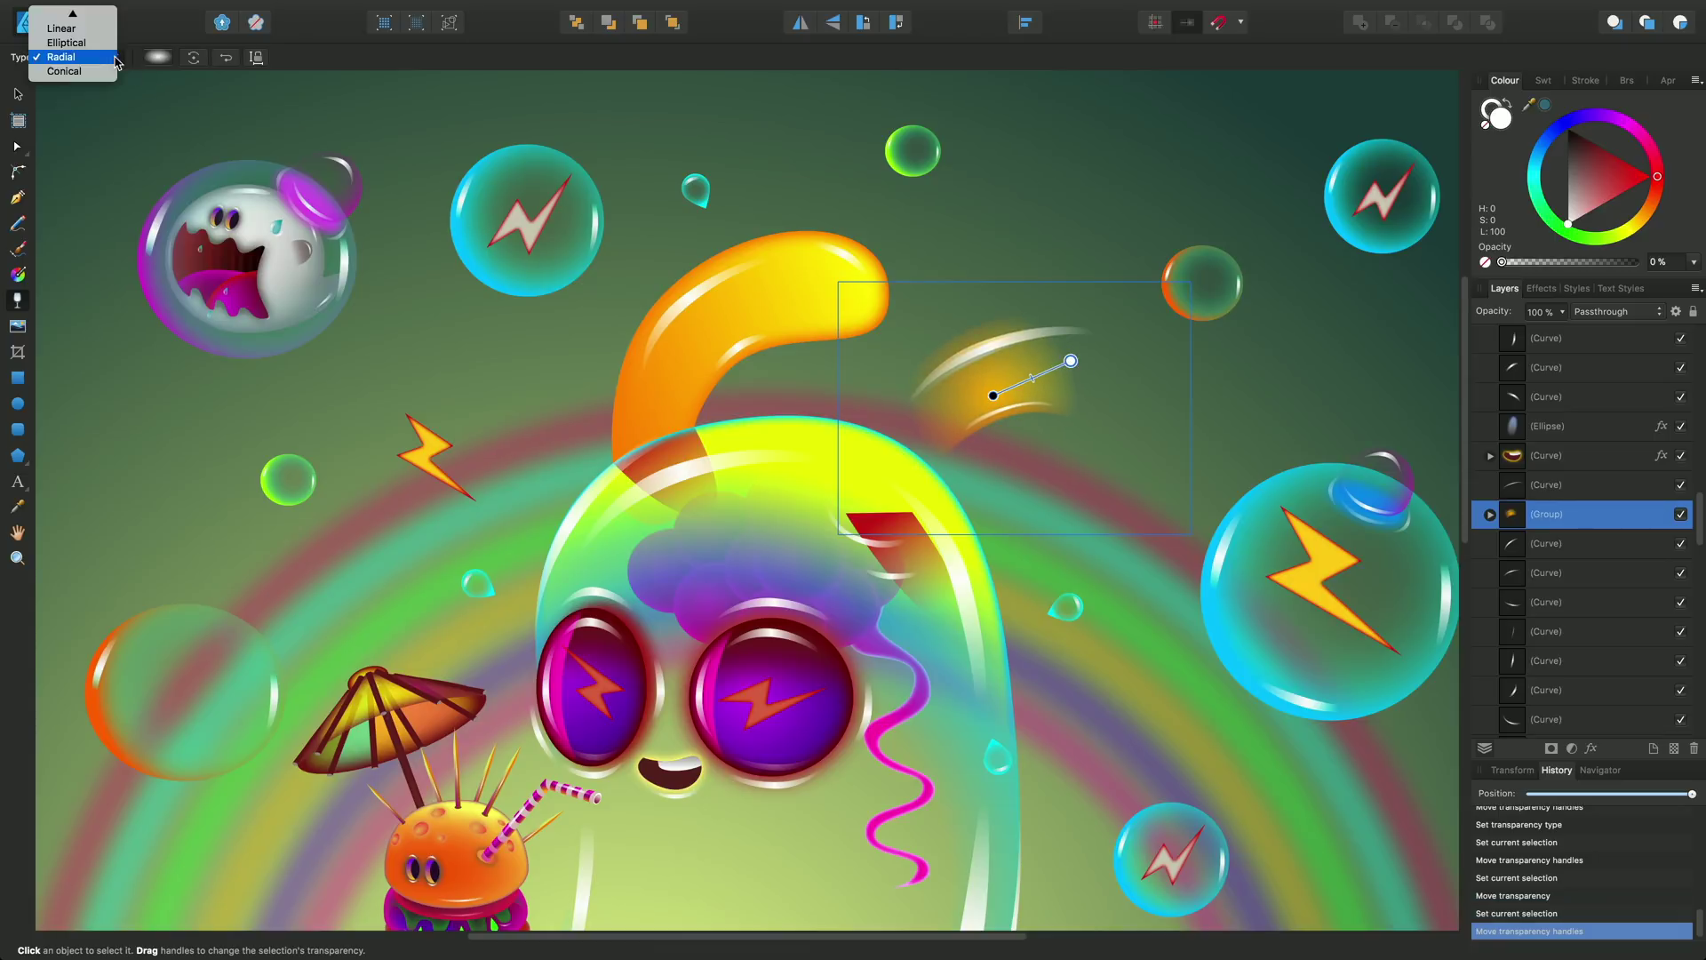
click(67, 73)
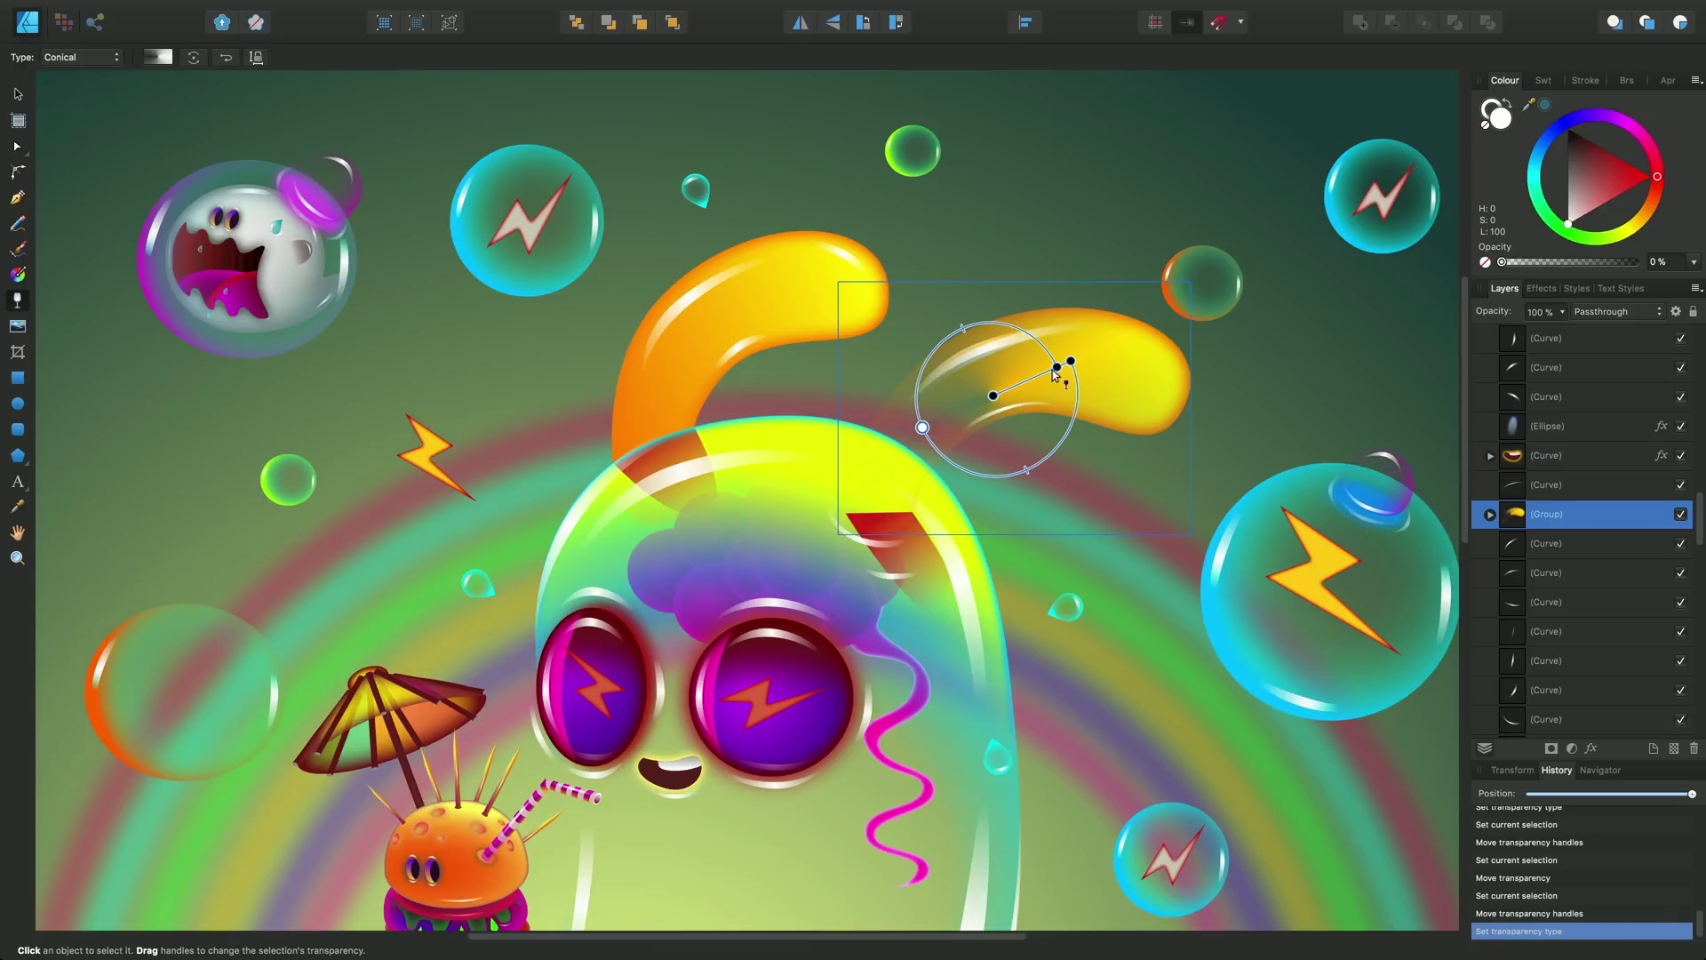
mouse_move(1057, 366)
mouse_down()
mouse_move(1002, 351)
mouse_move(1057, 360)
mouse_move(1098, 342)
mouse_move(1035, 301)
mouse_move(1101, 373)
mouse_move(1062, 397)
mouse_move(1097, 360)
mouse_move(1053, 355)
mouse_move(1067, 382)
mouse_move(1012, 391)
mouse_move(1055, 377)
mouse_up()
Set the transparency type back to Linear and redraw the fade from ear base to tip.
click(108, 57)
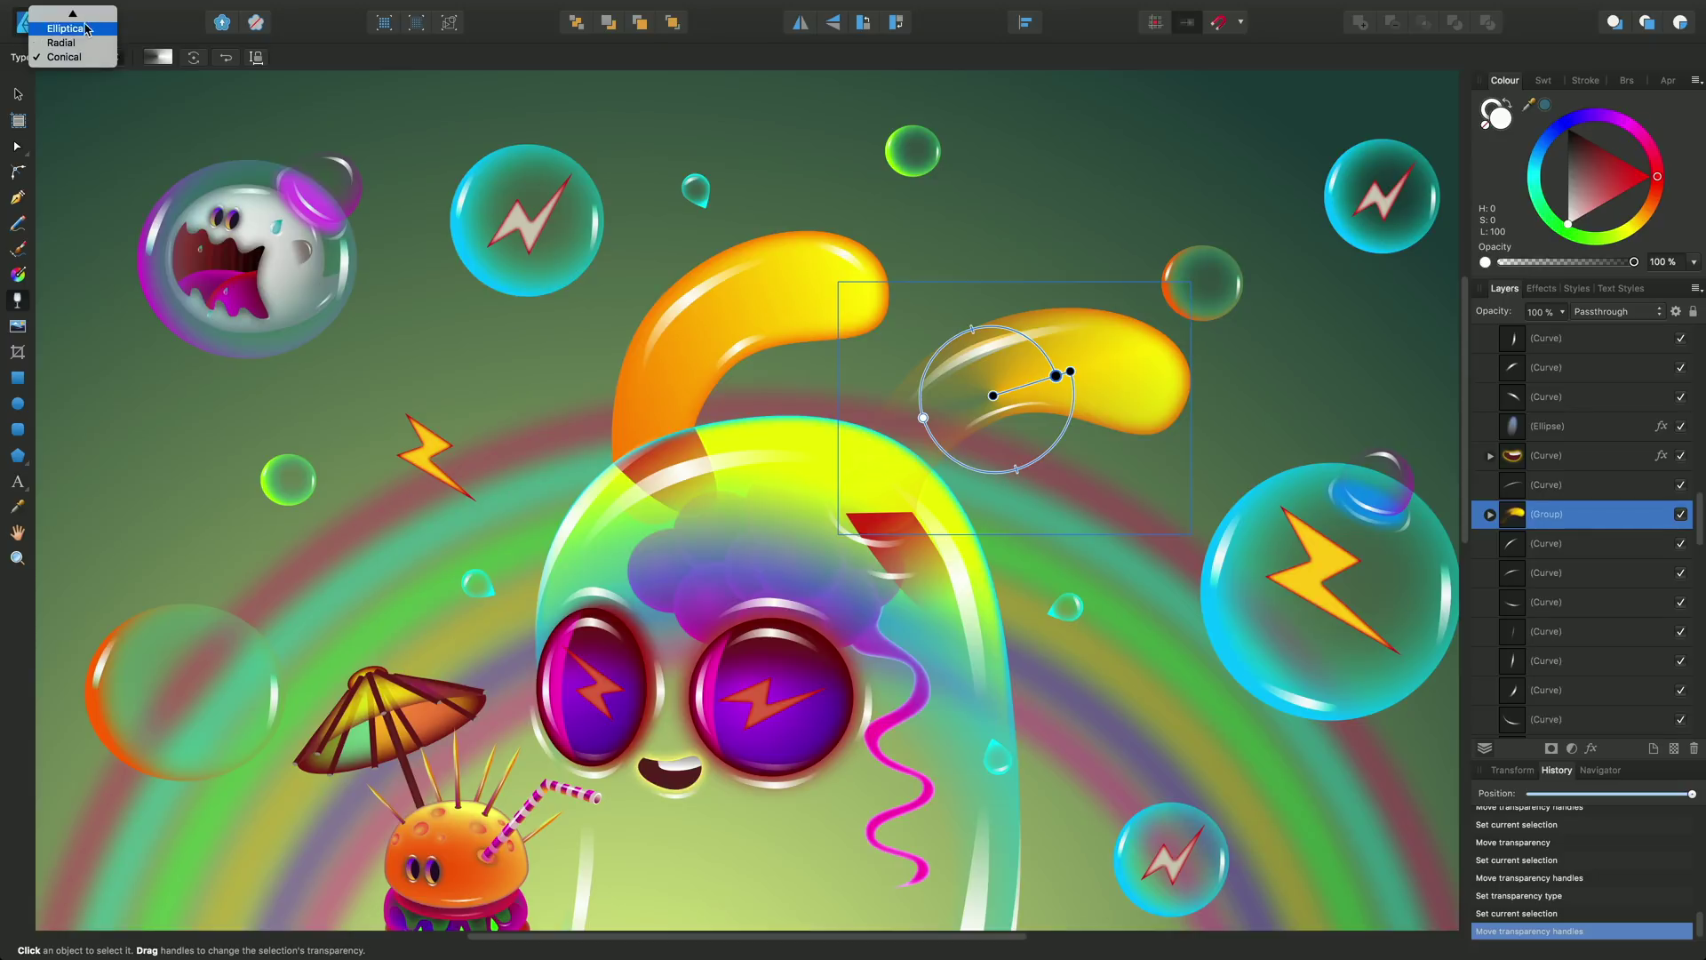
click(82, 31)
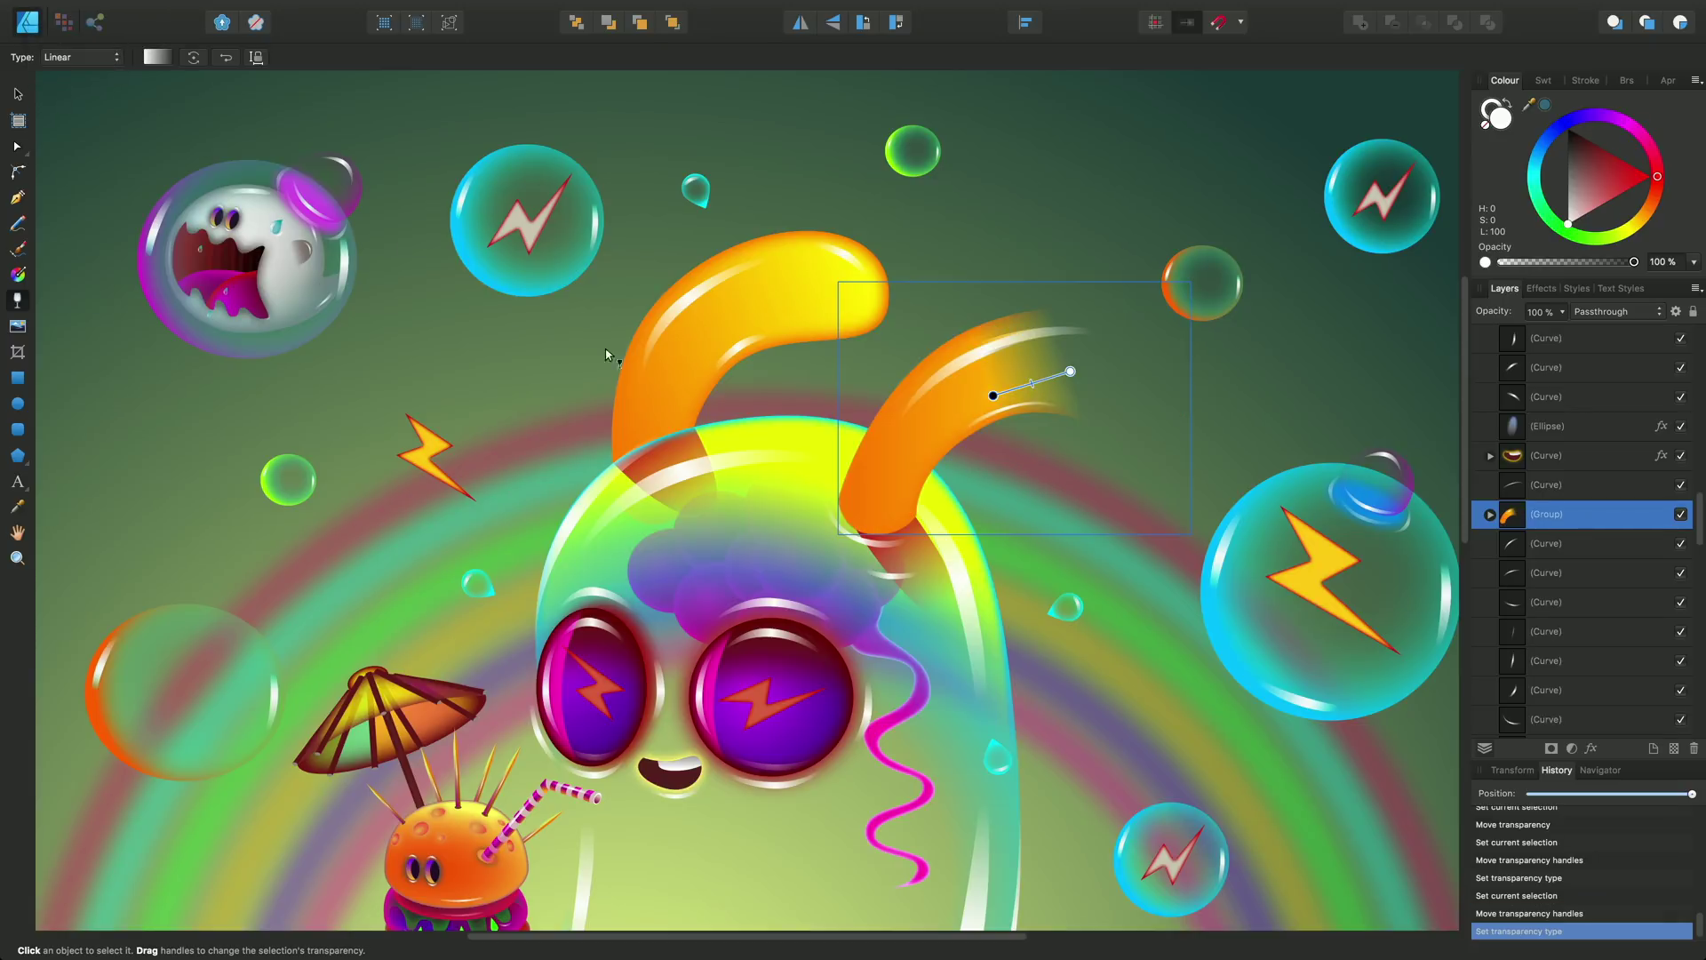
drag(860, 514, 1109, 345)
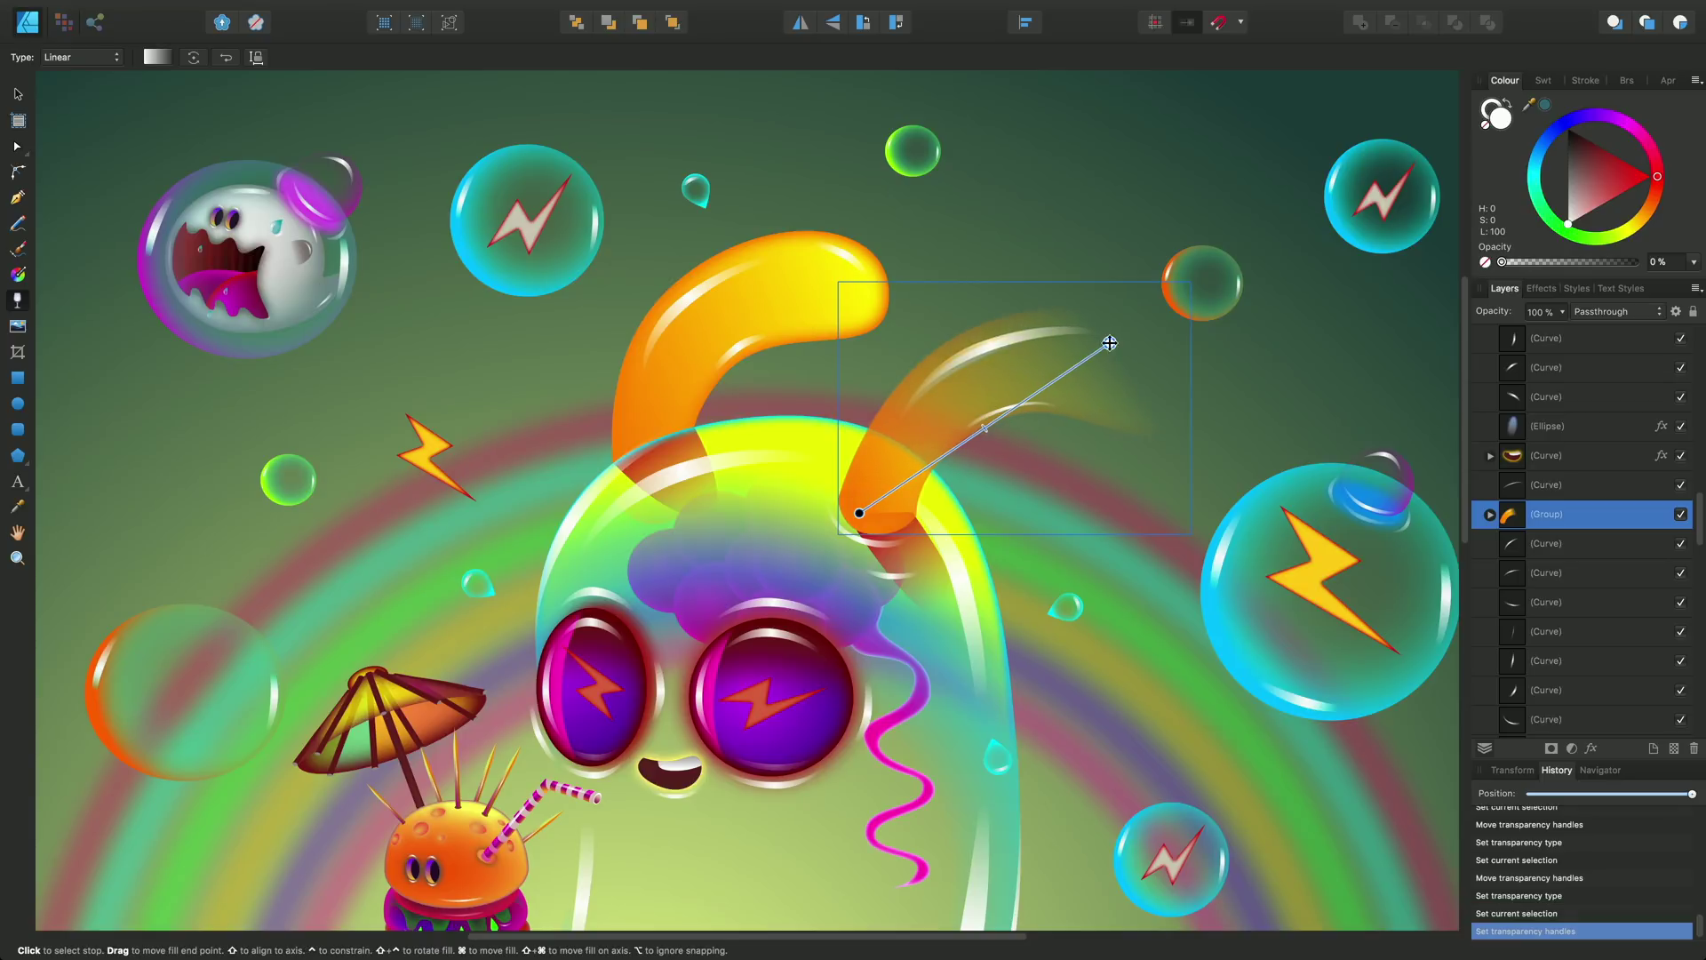
Insert three intermediate stops, lower one stop's opacity and raise the tip stop to 62%.
click(1066, 375)
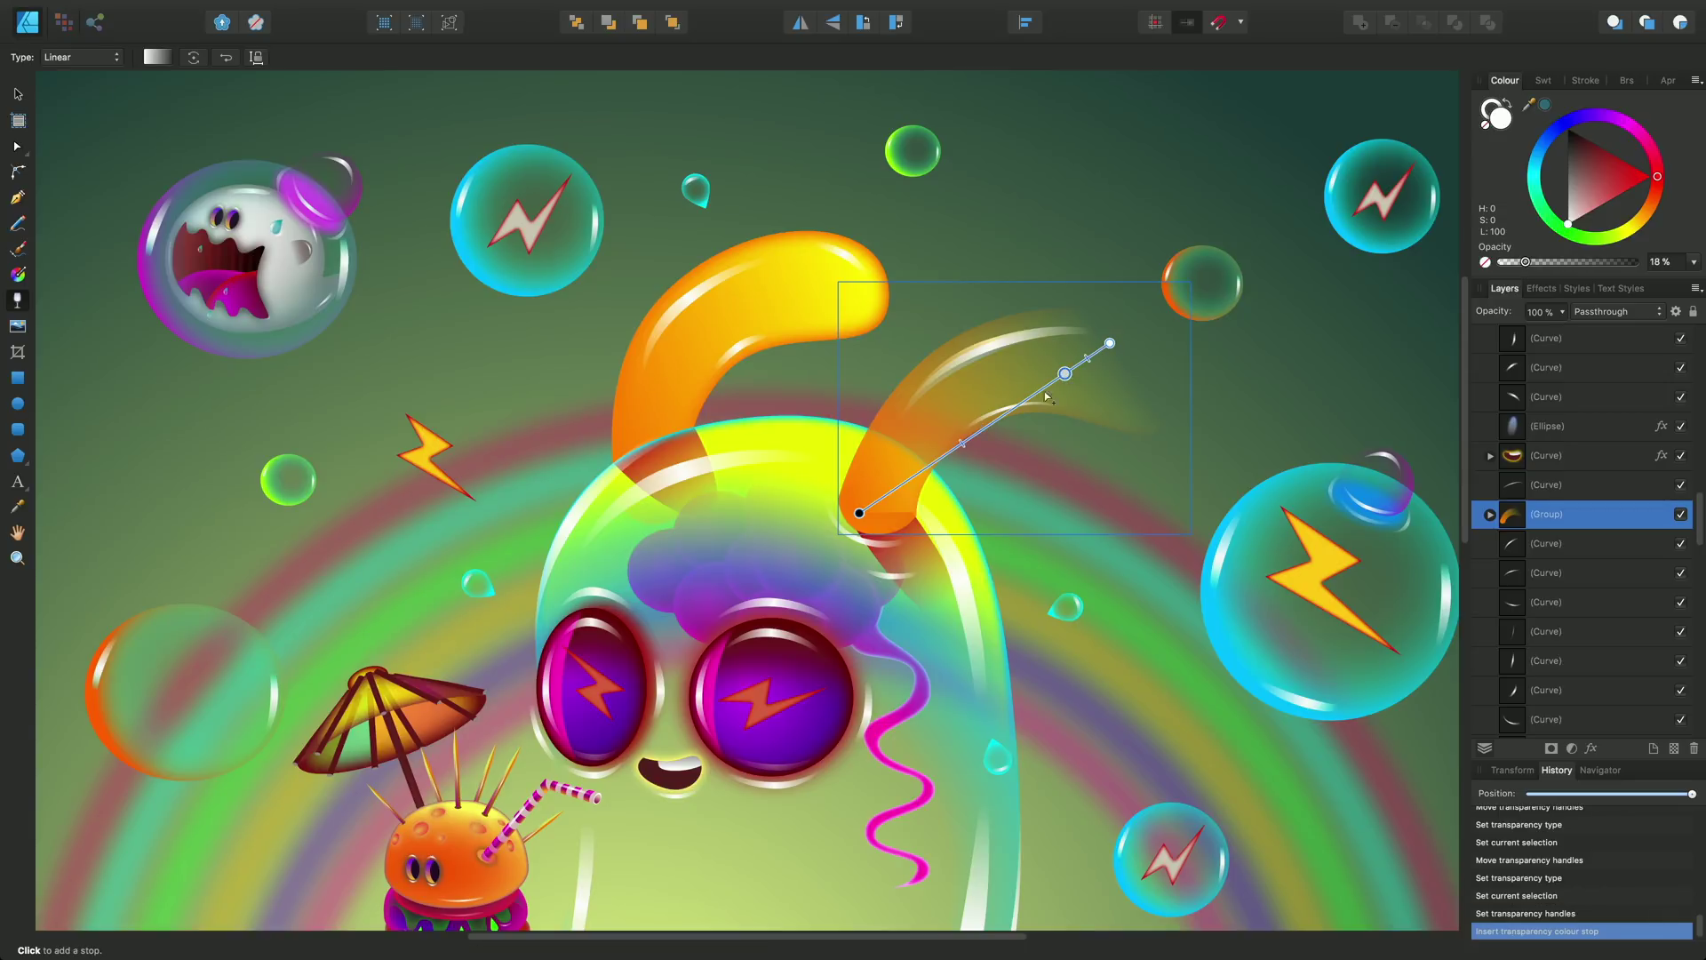
click(1013, 409)
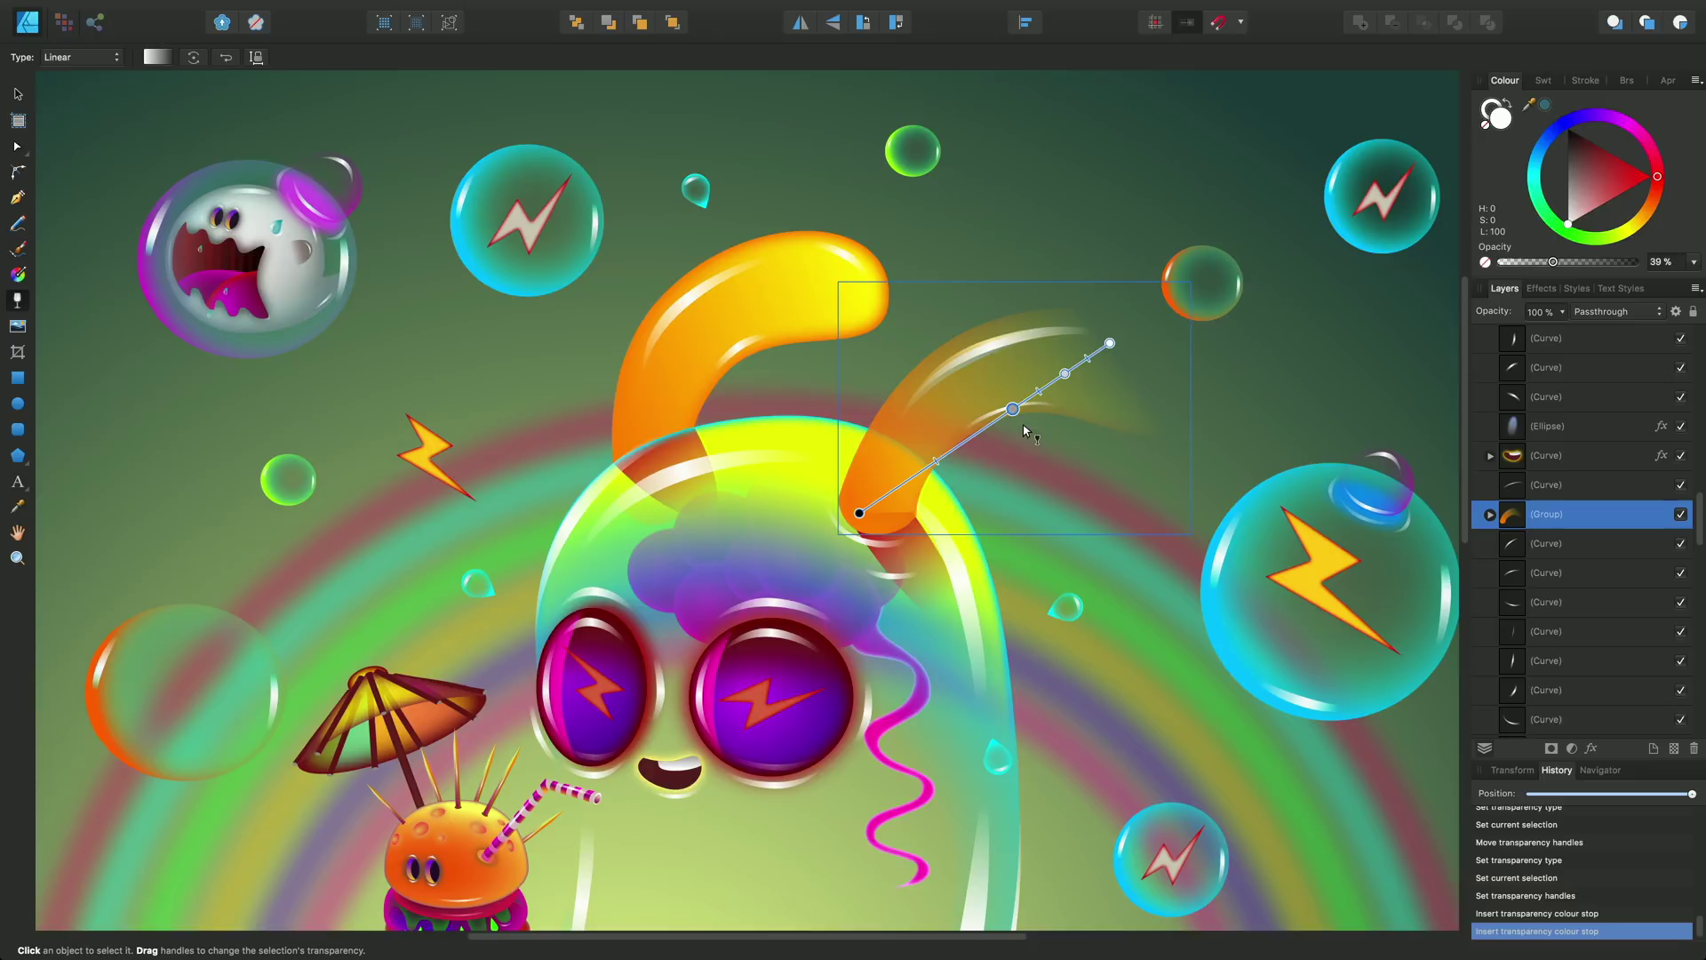
click(946, 454)
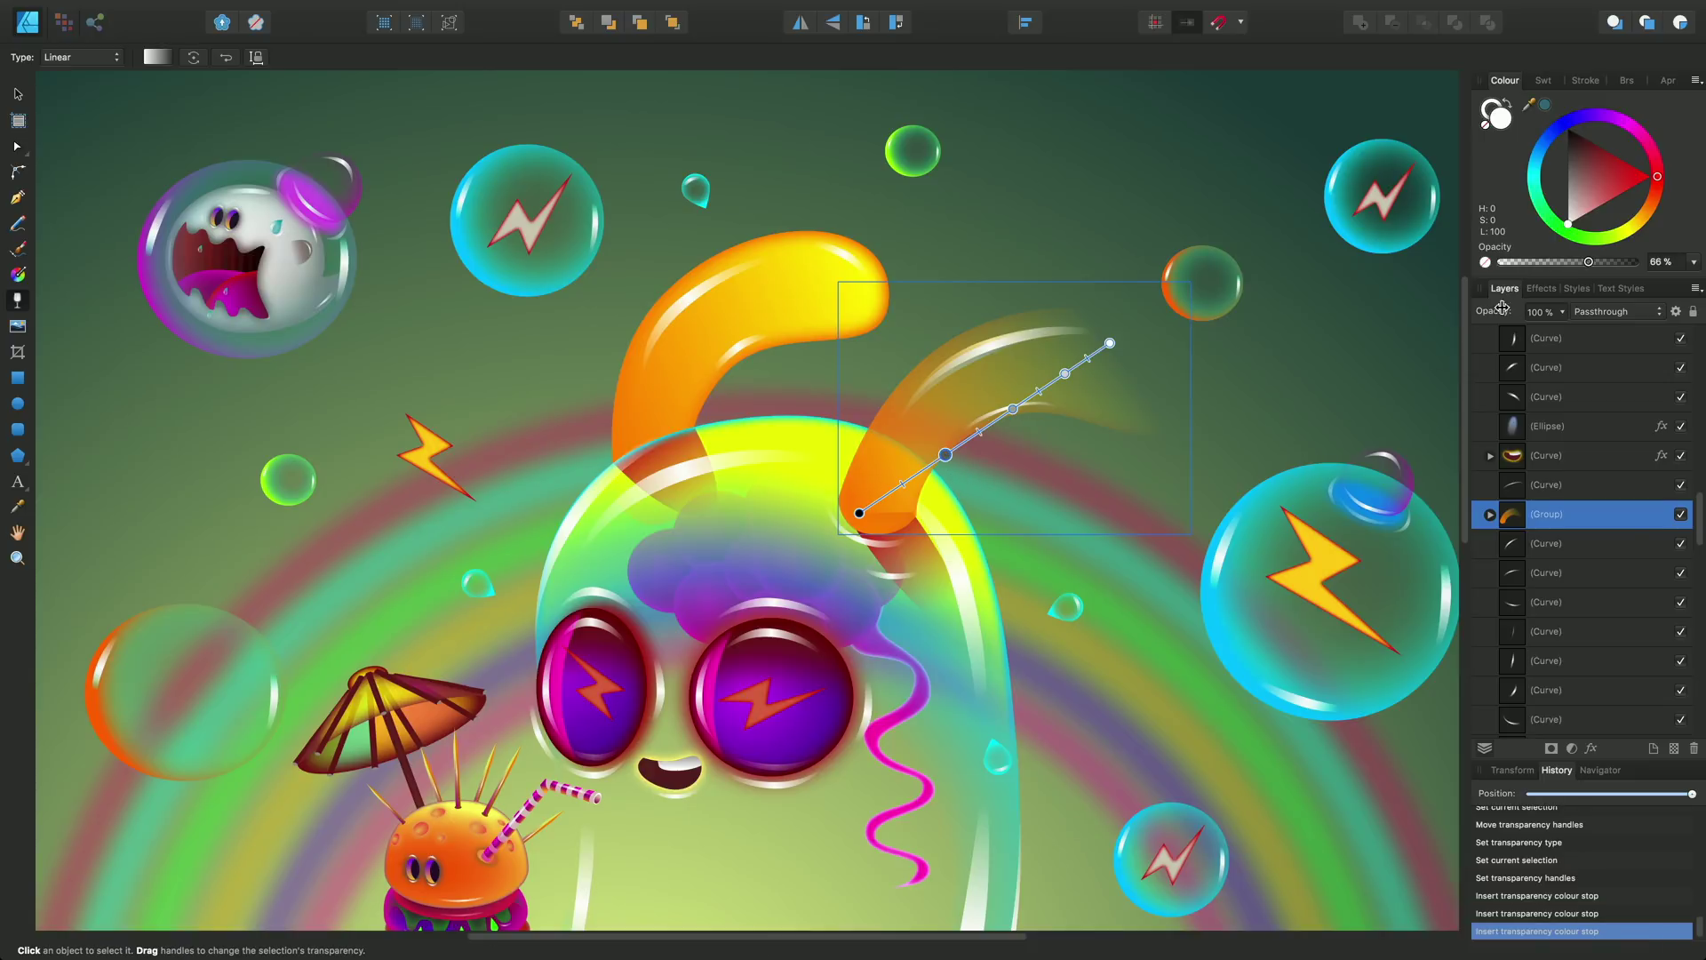
drag(1588, 262, 1466, 268)
click(1065, 374)
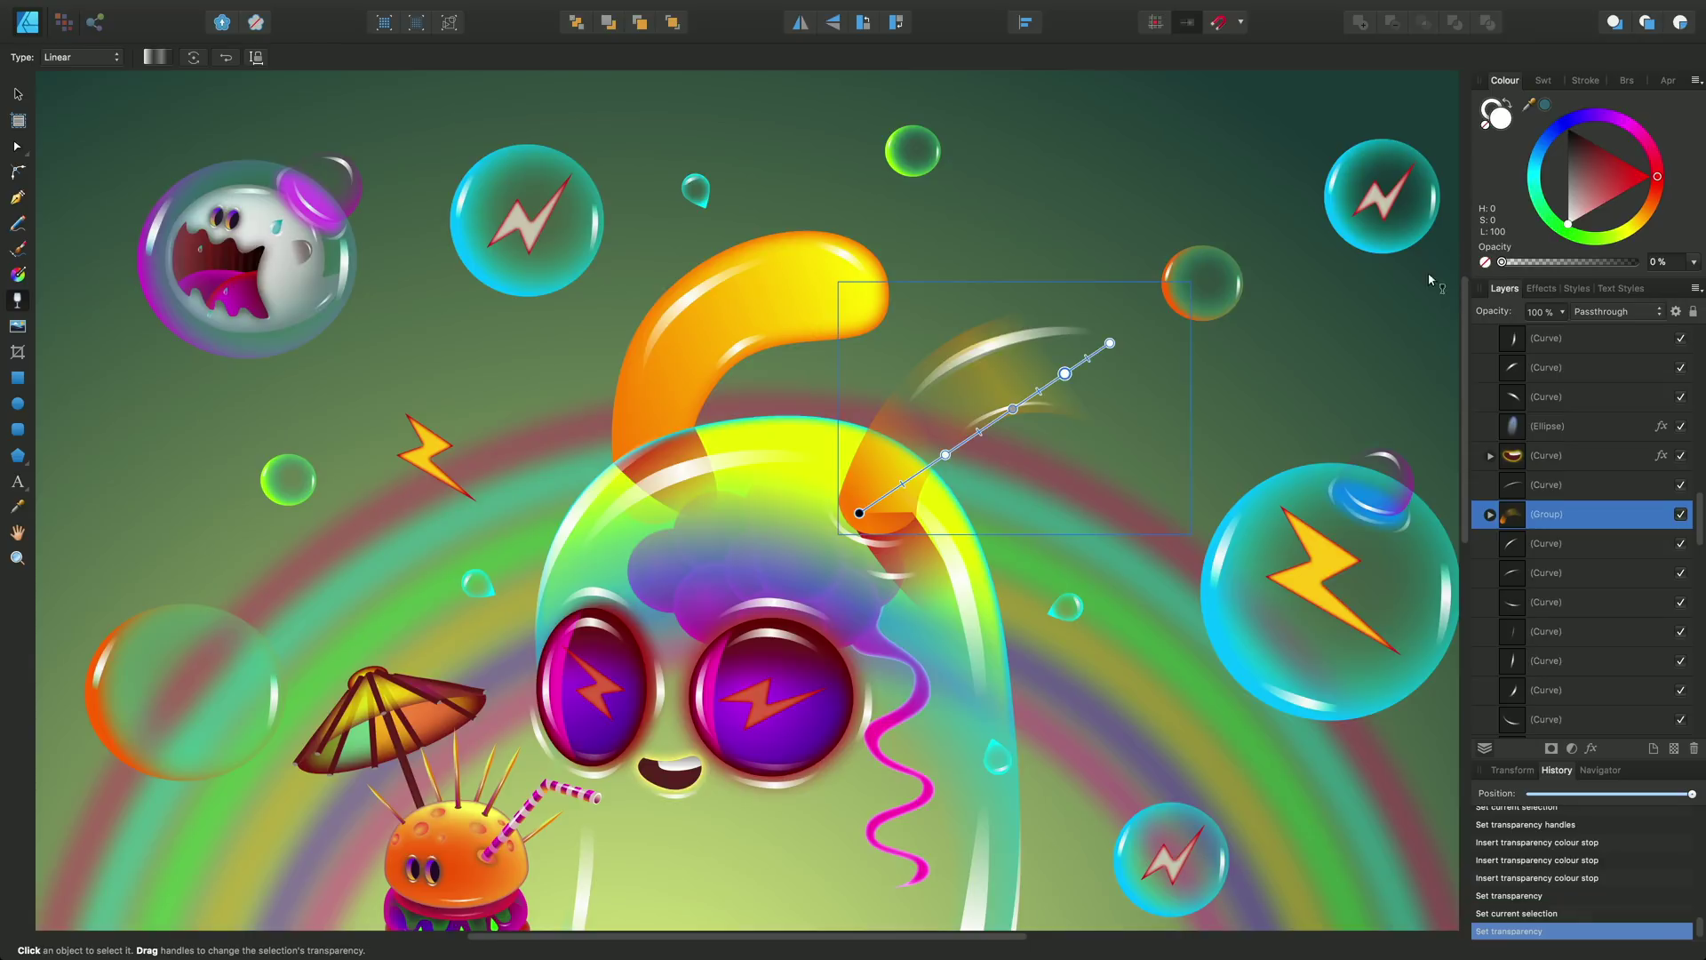
click(1108, 341)
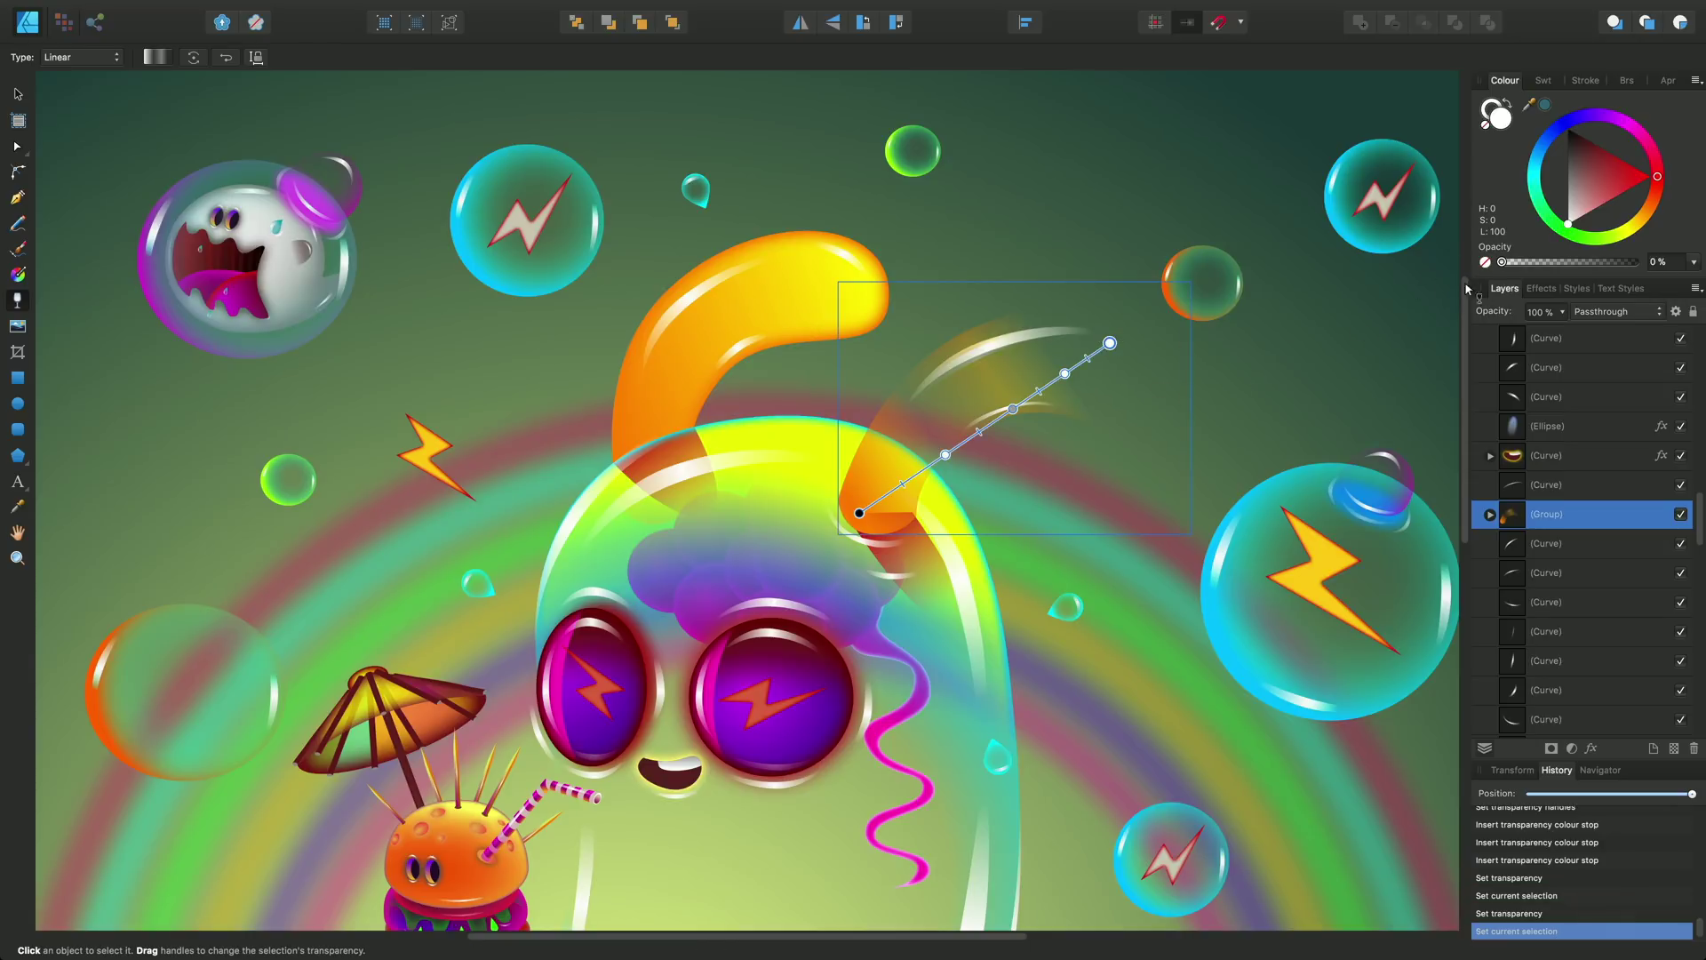
drag(1502, 263, 1586, 270)
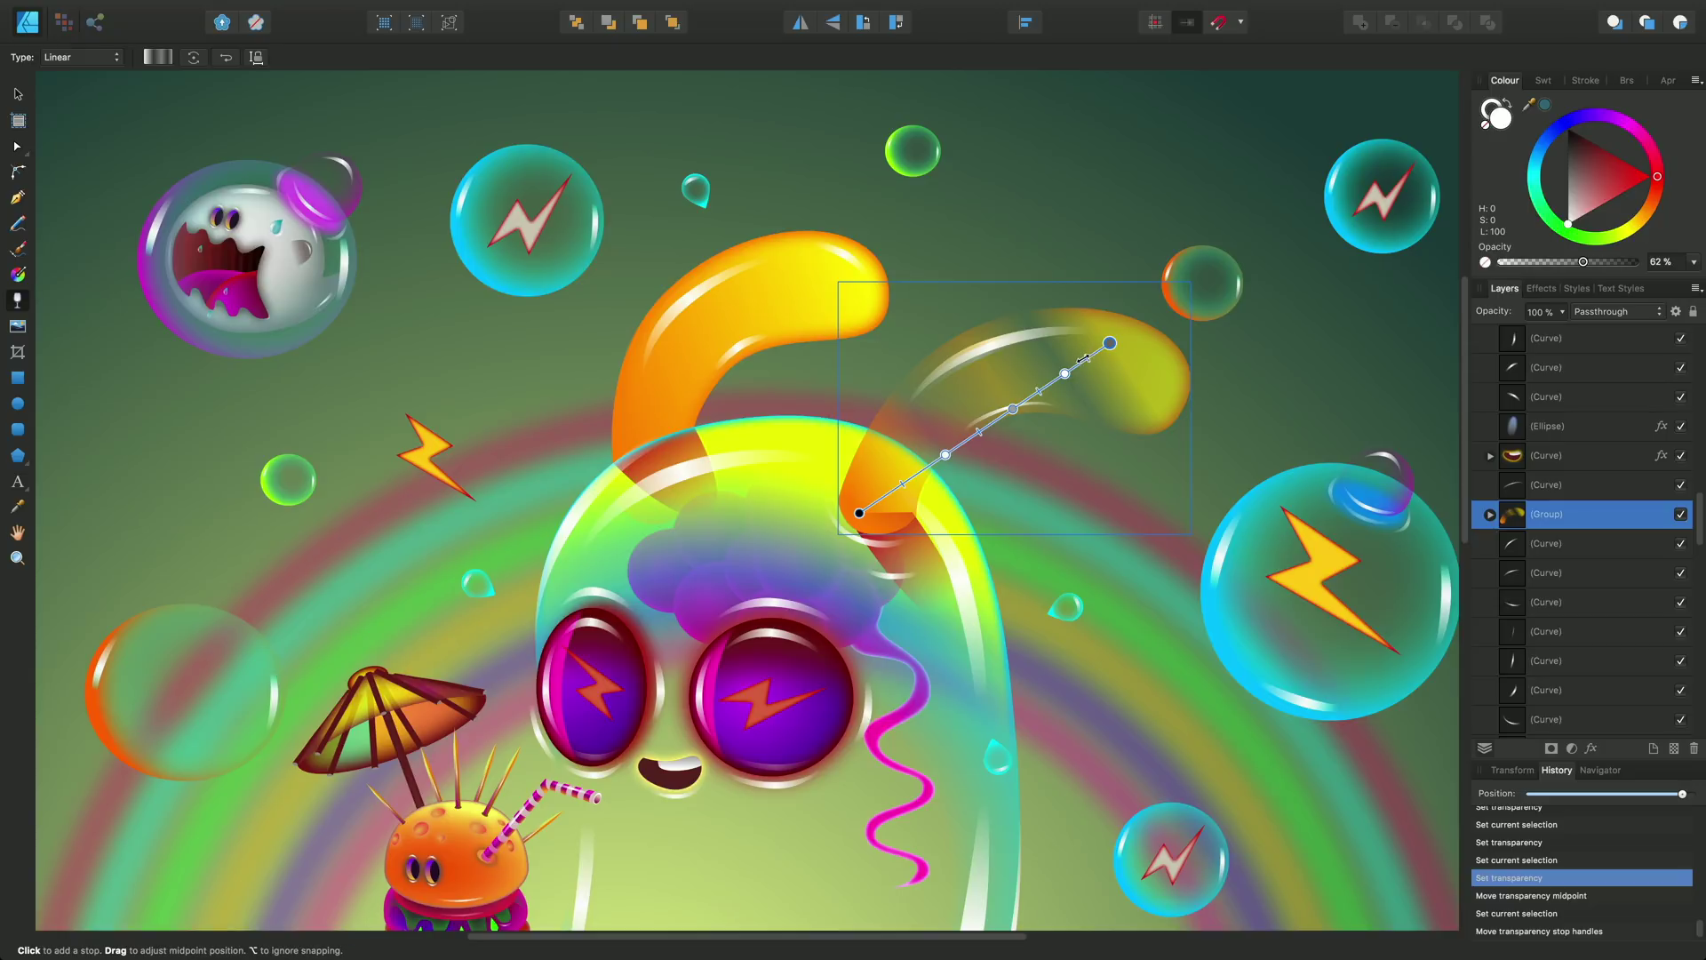
Shift the midpoints between stops, leaving a middle stop at 39%, and stretch the fade's end toward the tip.
click(1089, 358)
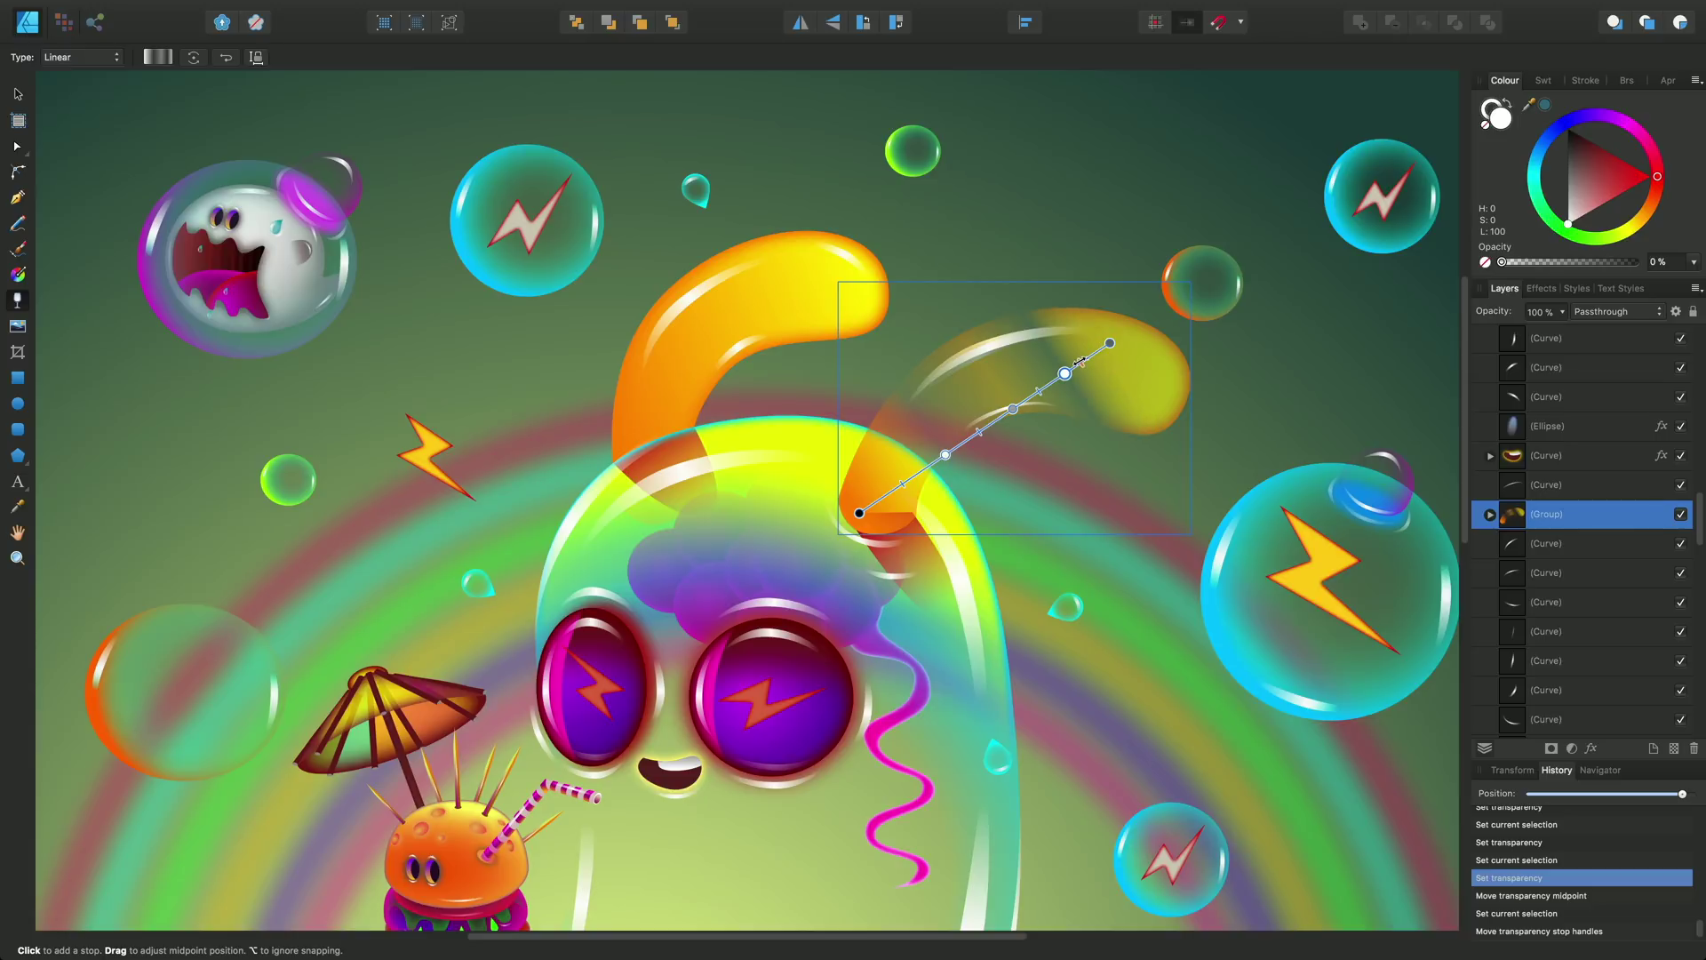
drag(1088, 357, 1090, 357)
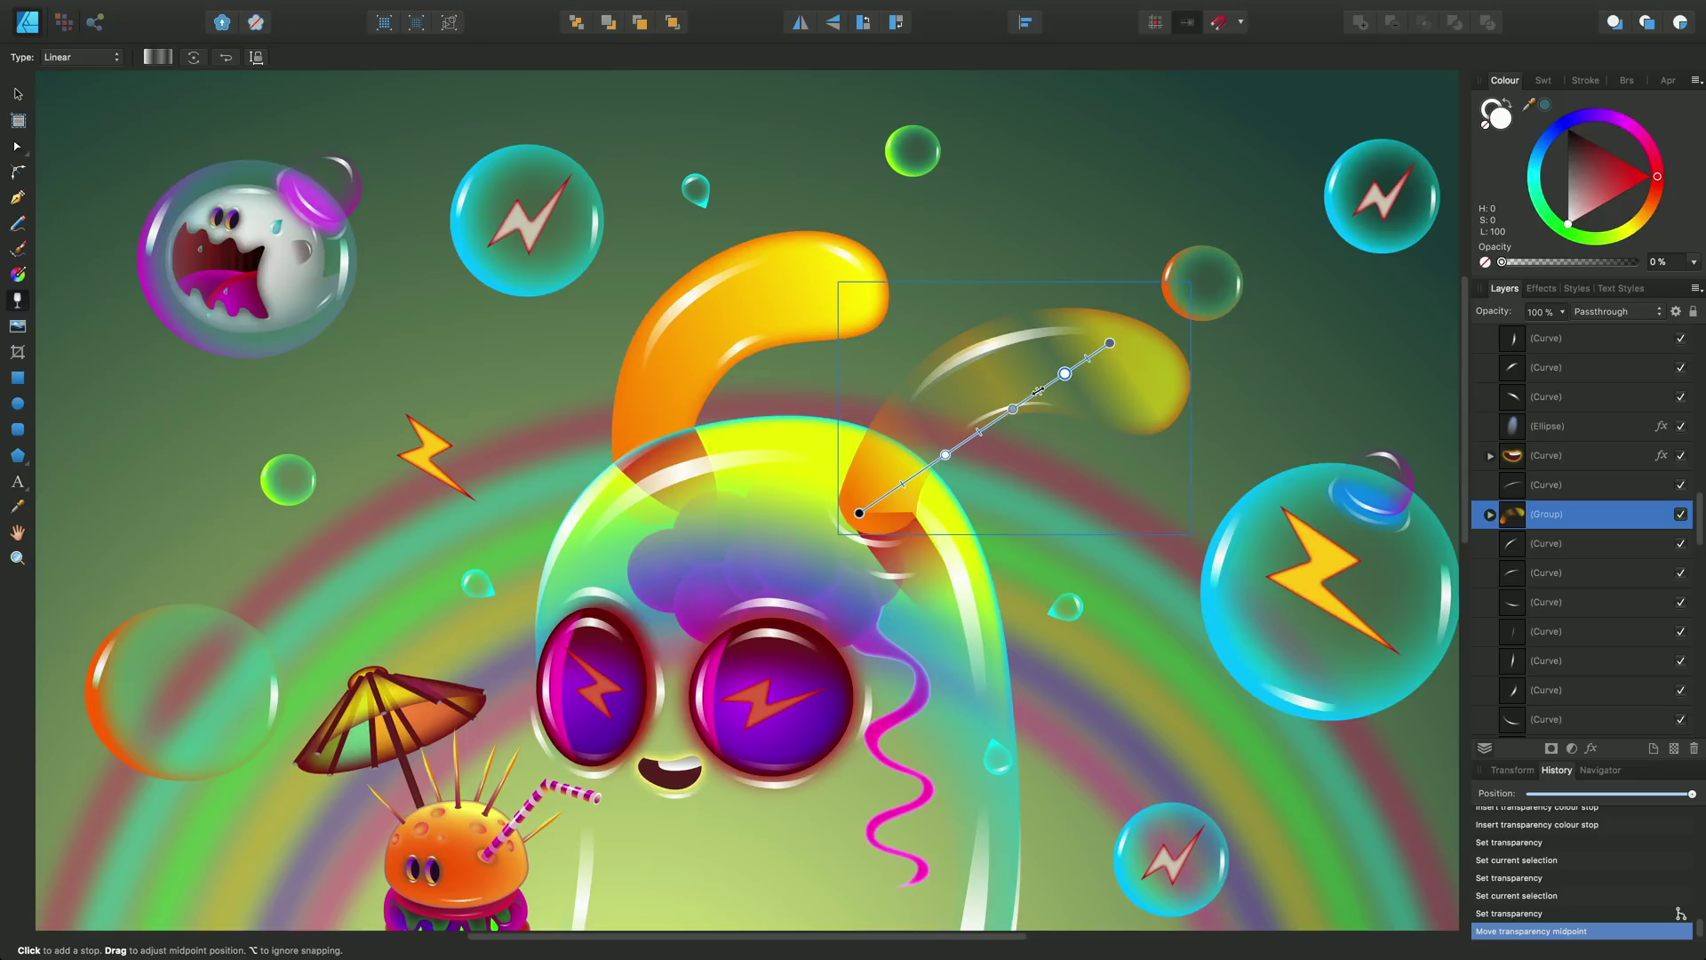
click(1013, 409)
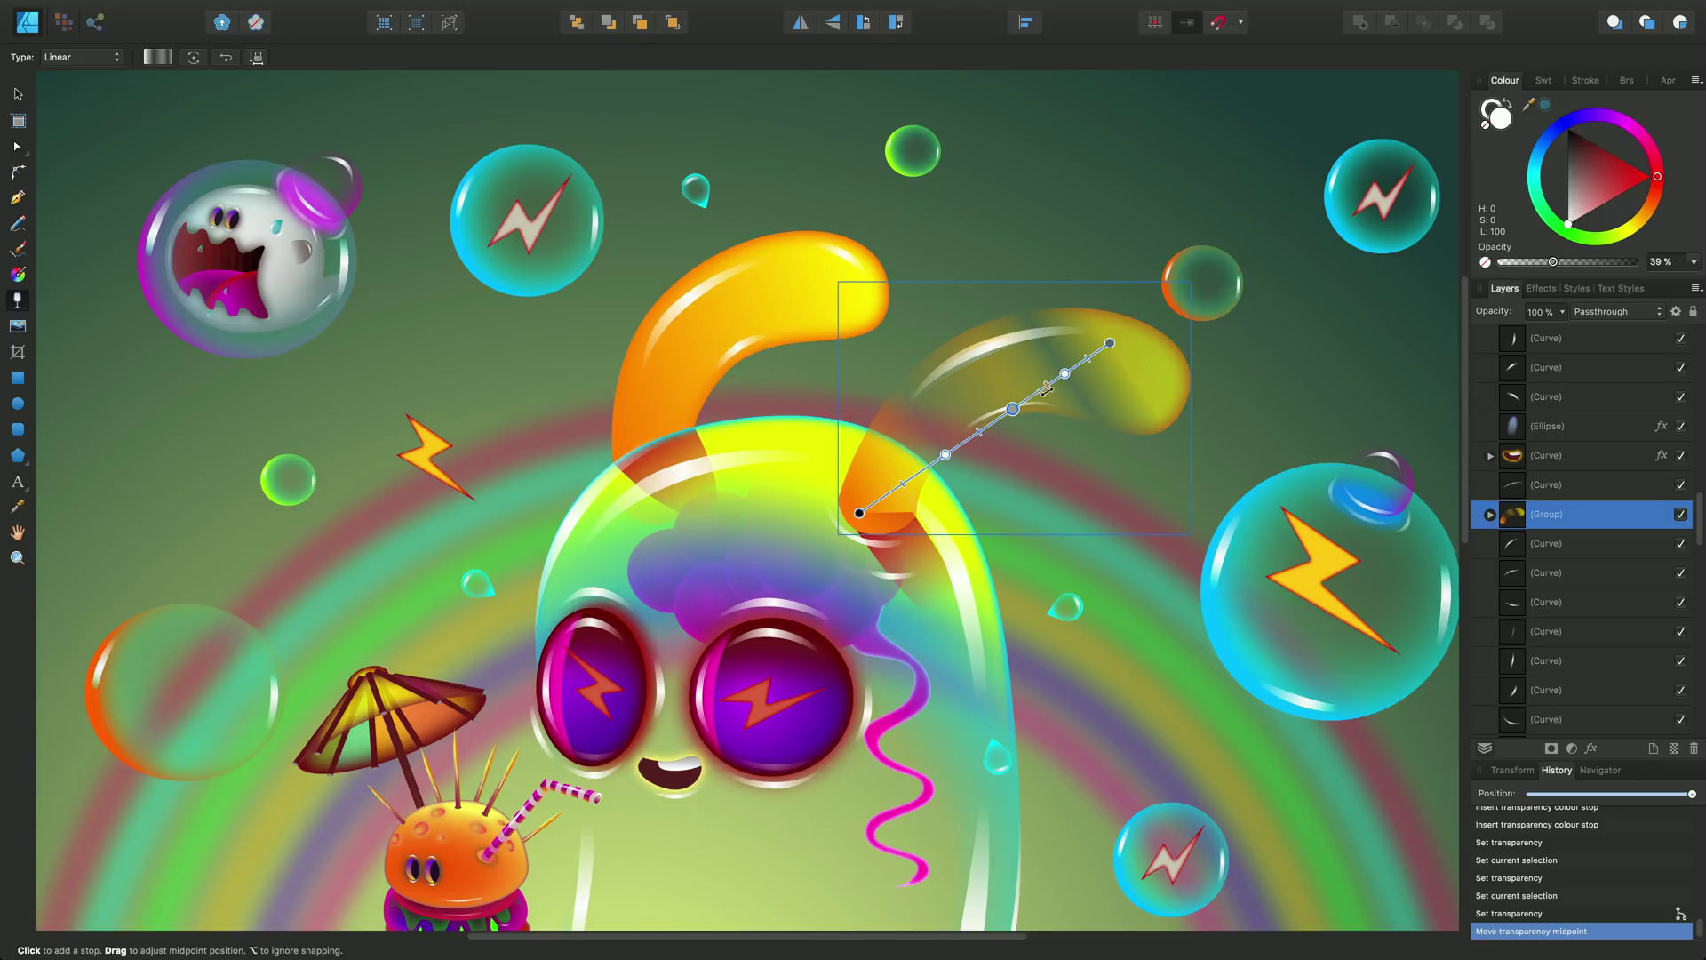
drag(1047, 389, 1037, 391)
mouse_move(864, 487)
mouse_down()
mouse_move(1078, 361)
mouse_move(1142, 352)
mouse_up()
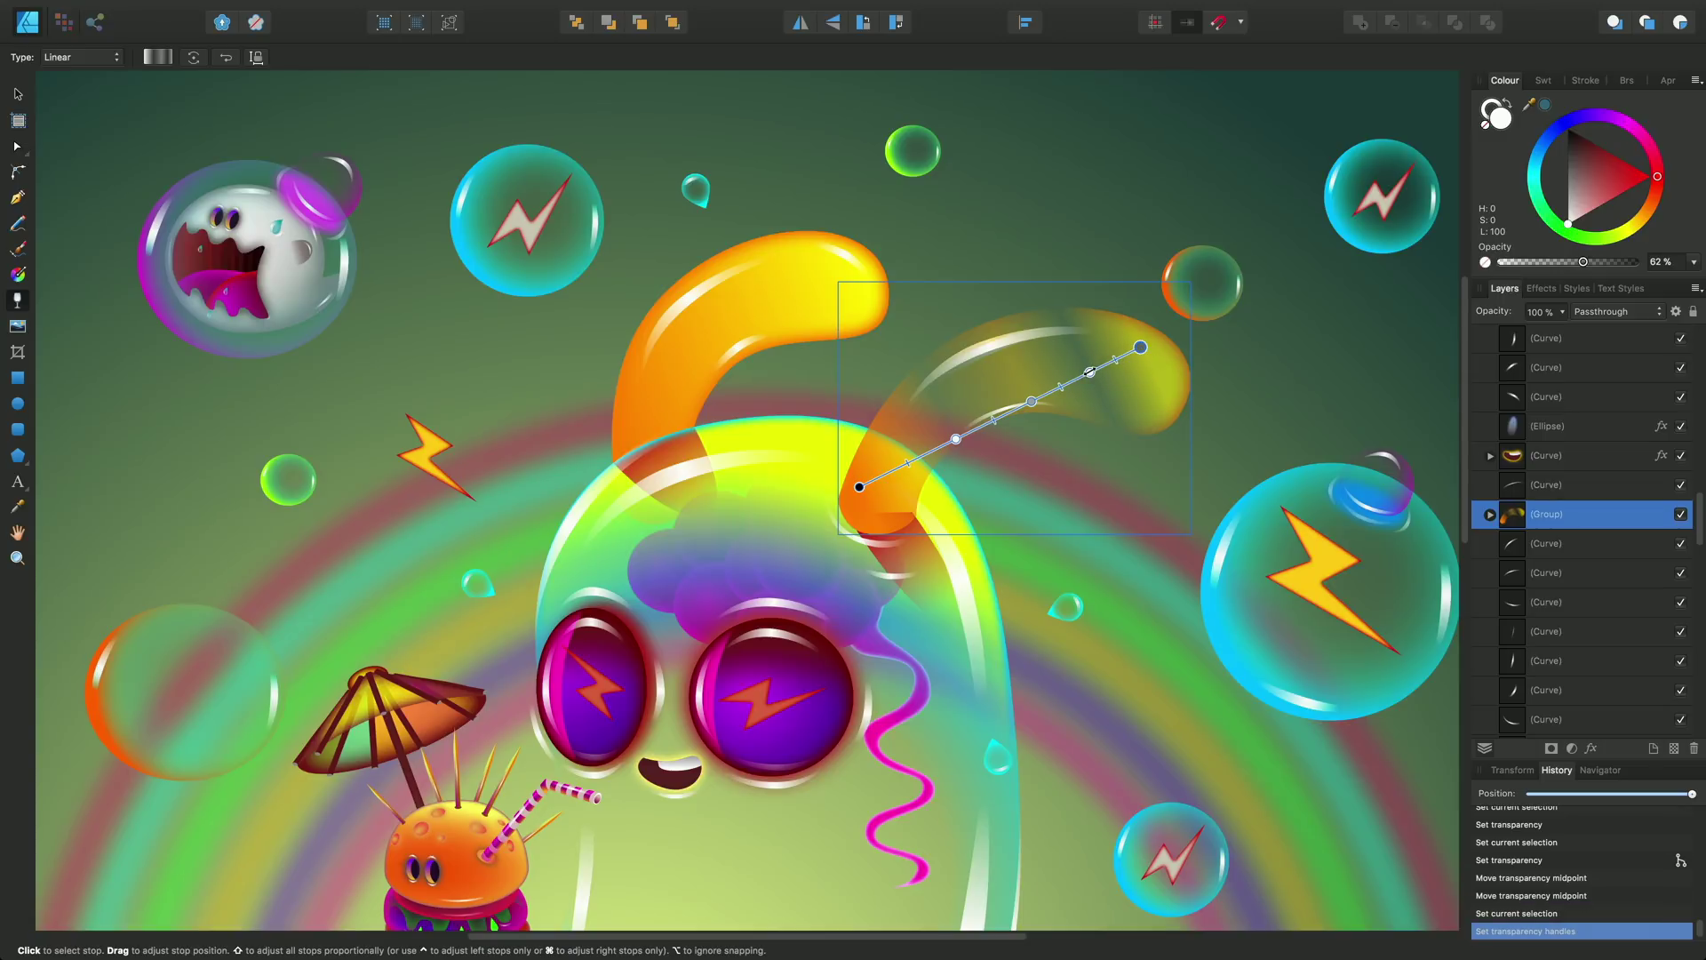
Delete the three intermediate stops and set the tip stop's opacity back to 0%.
click(1090, 371)
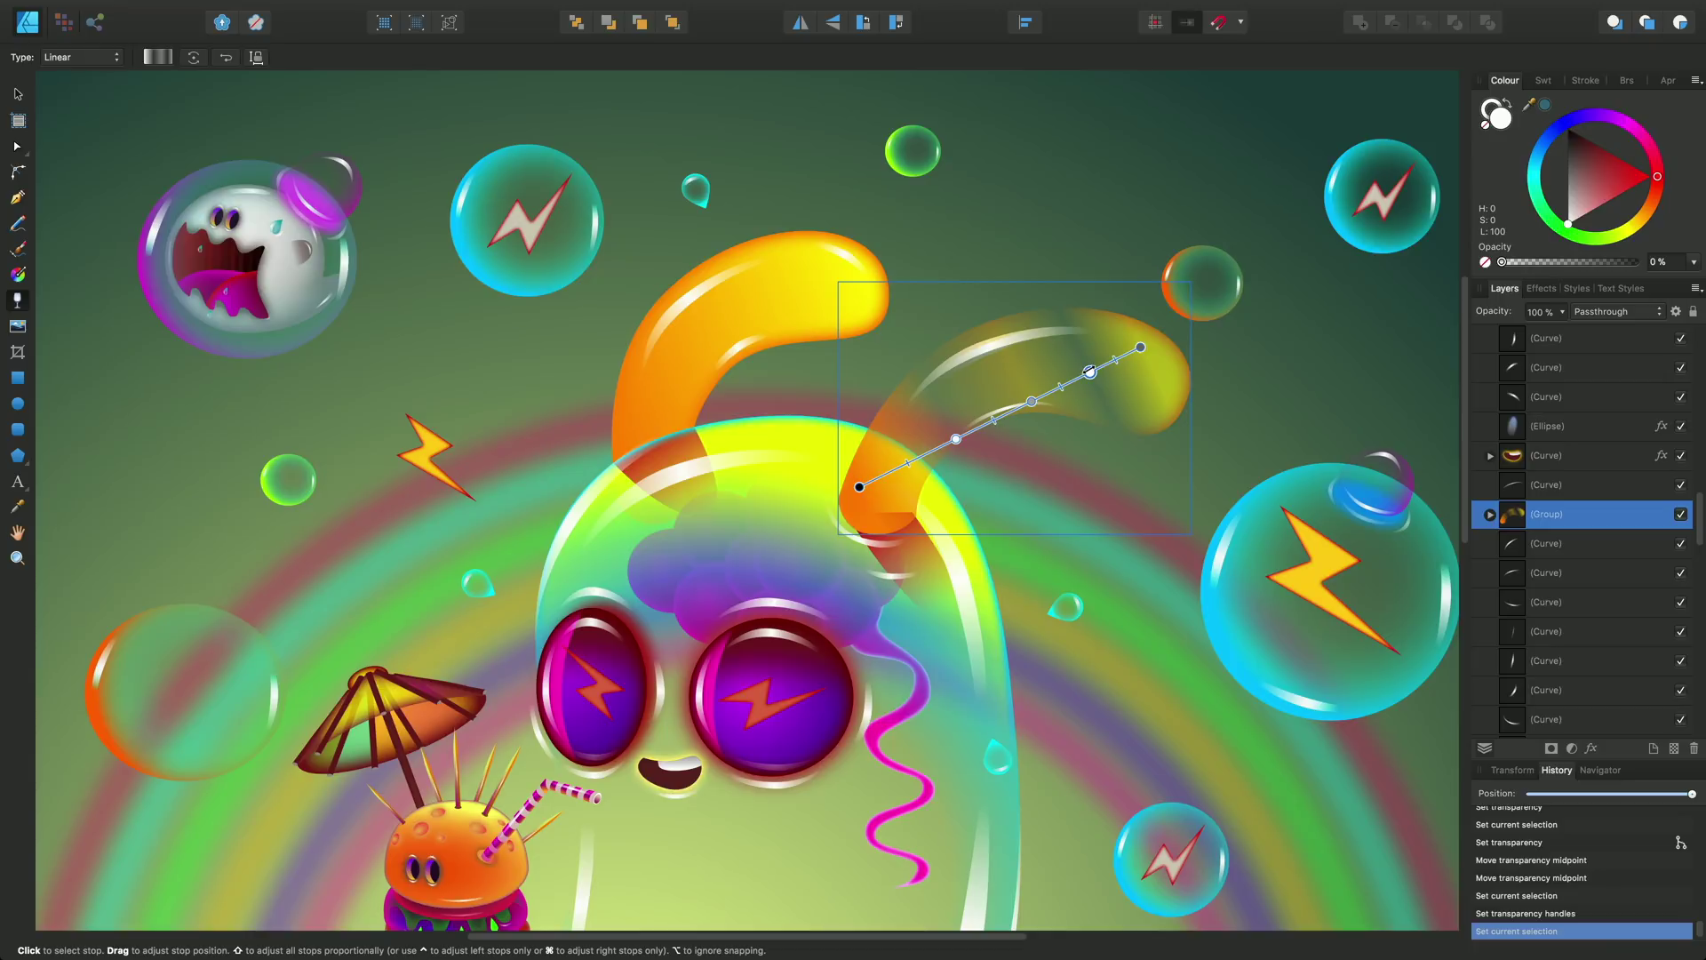
key(Delete)
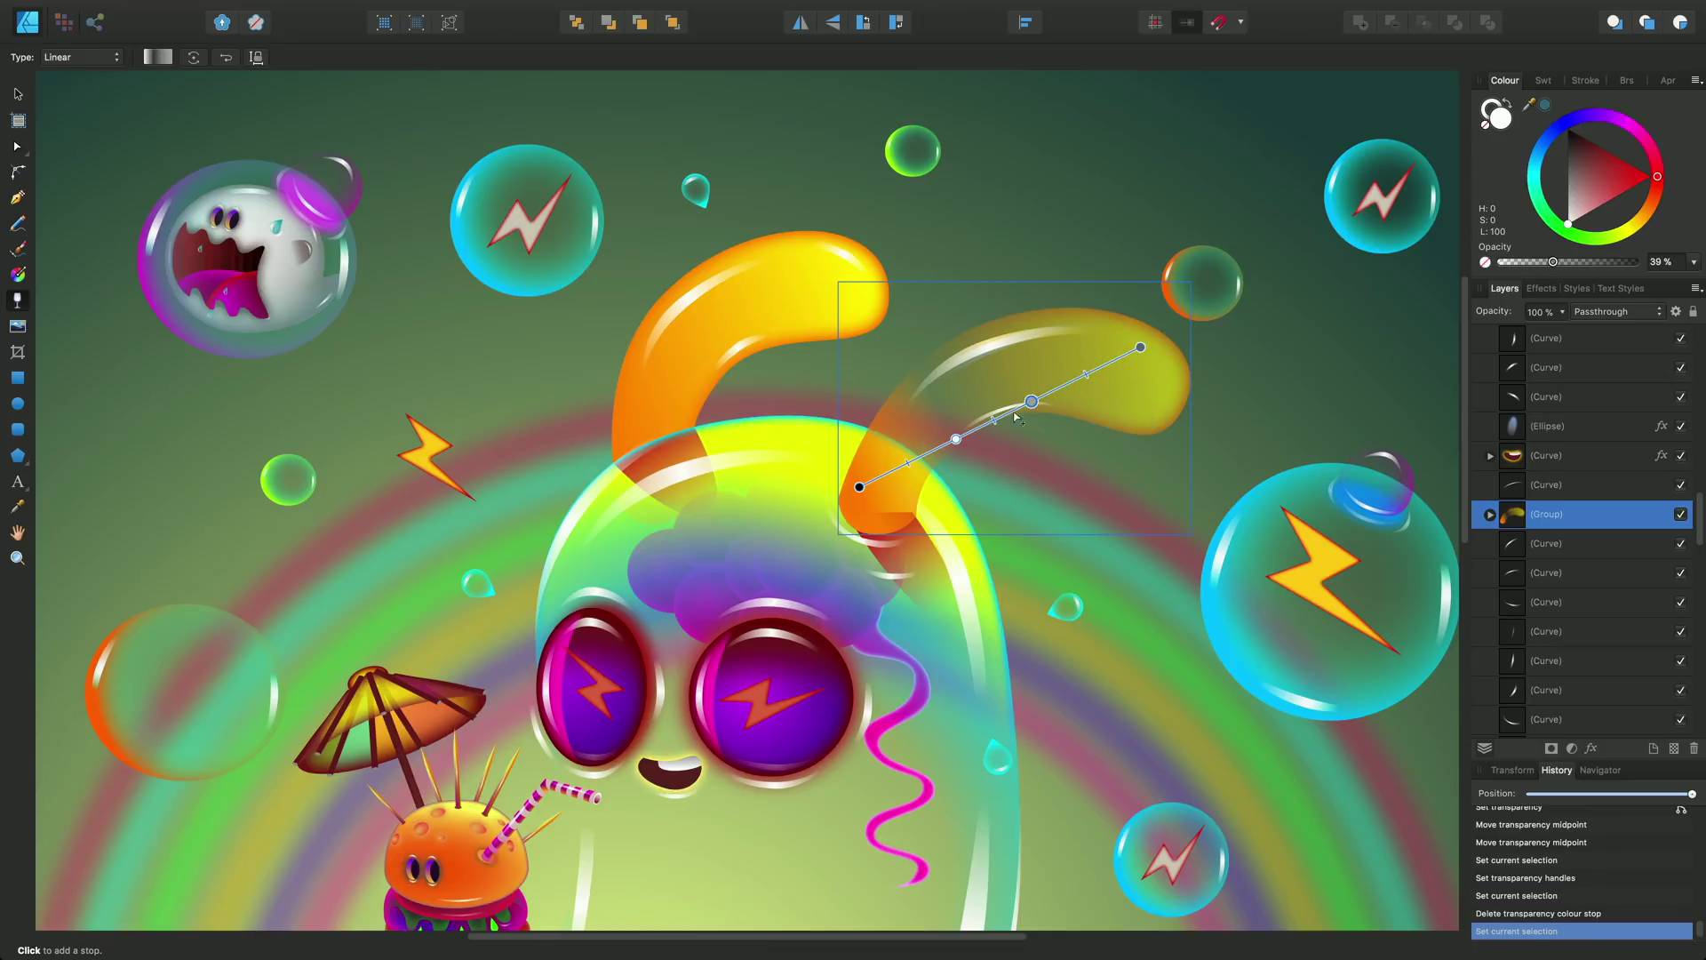
key(Delete)
click(955, 439)
key(Delete)
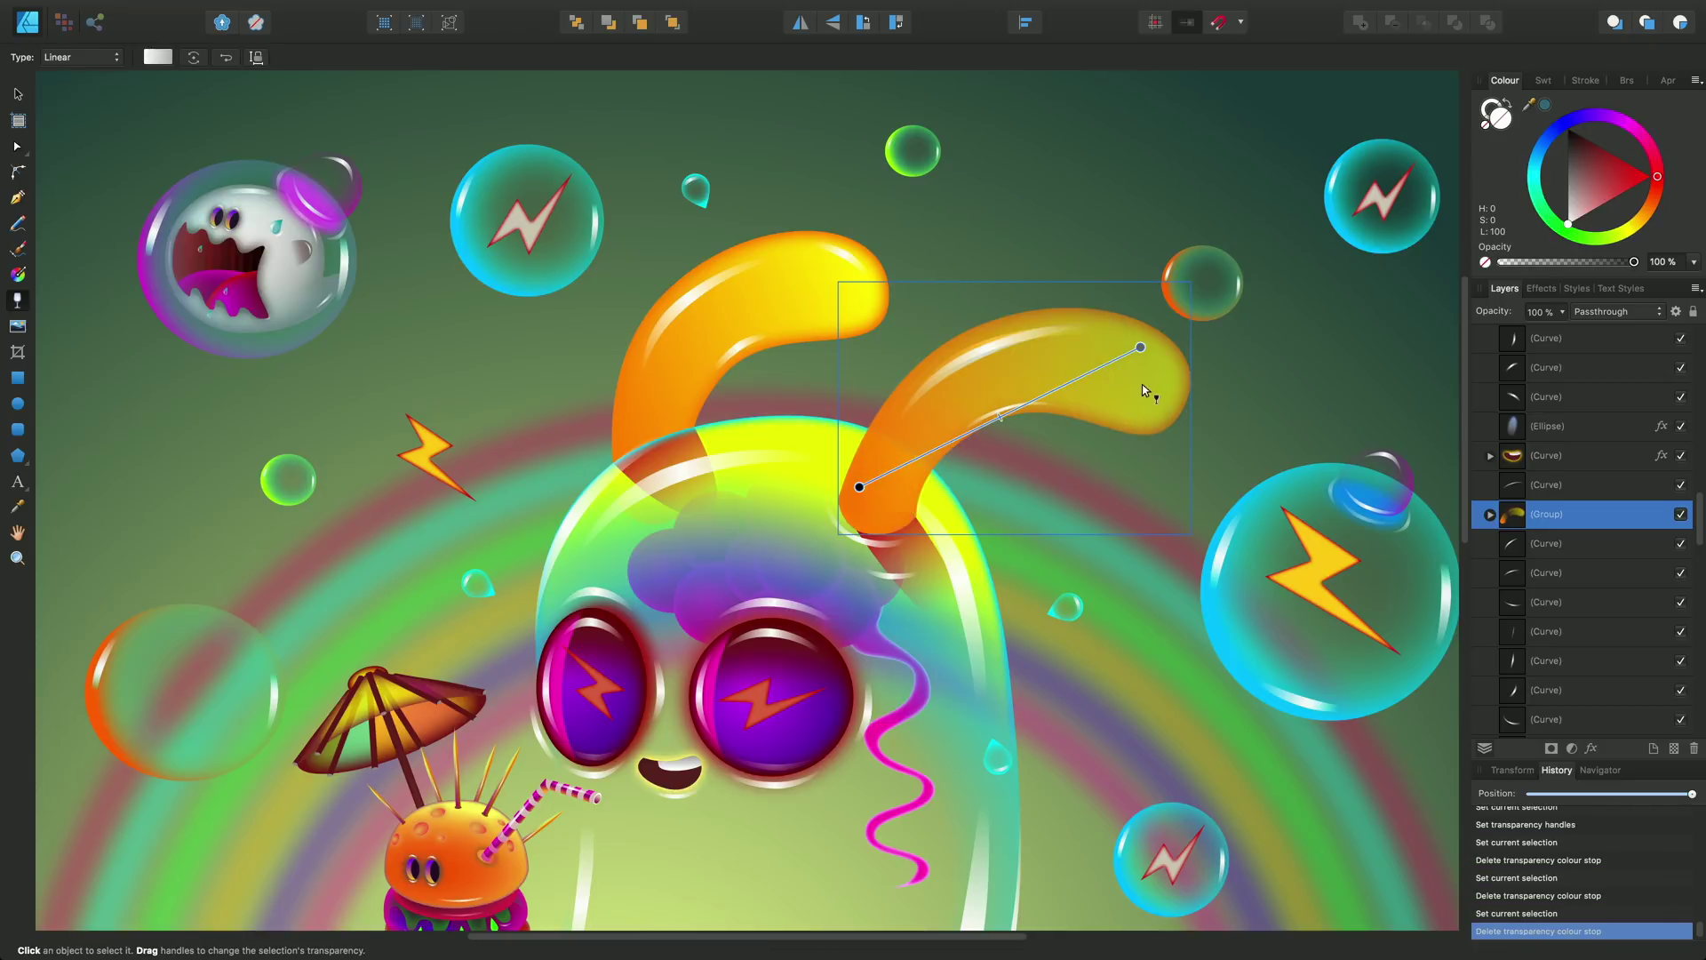
click(1140, 346)
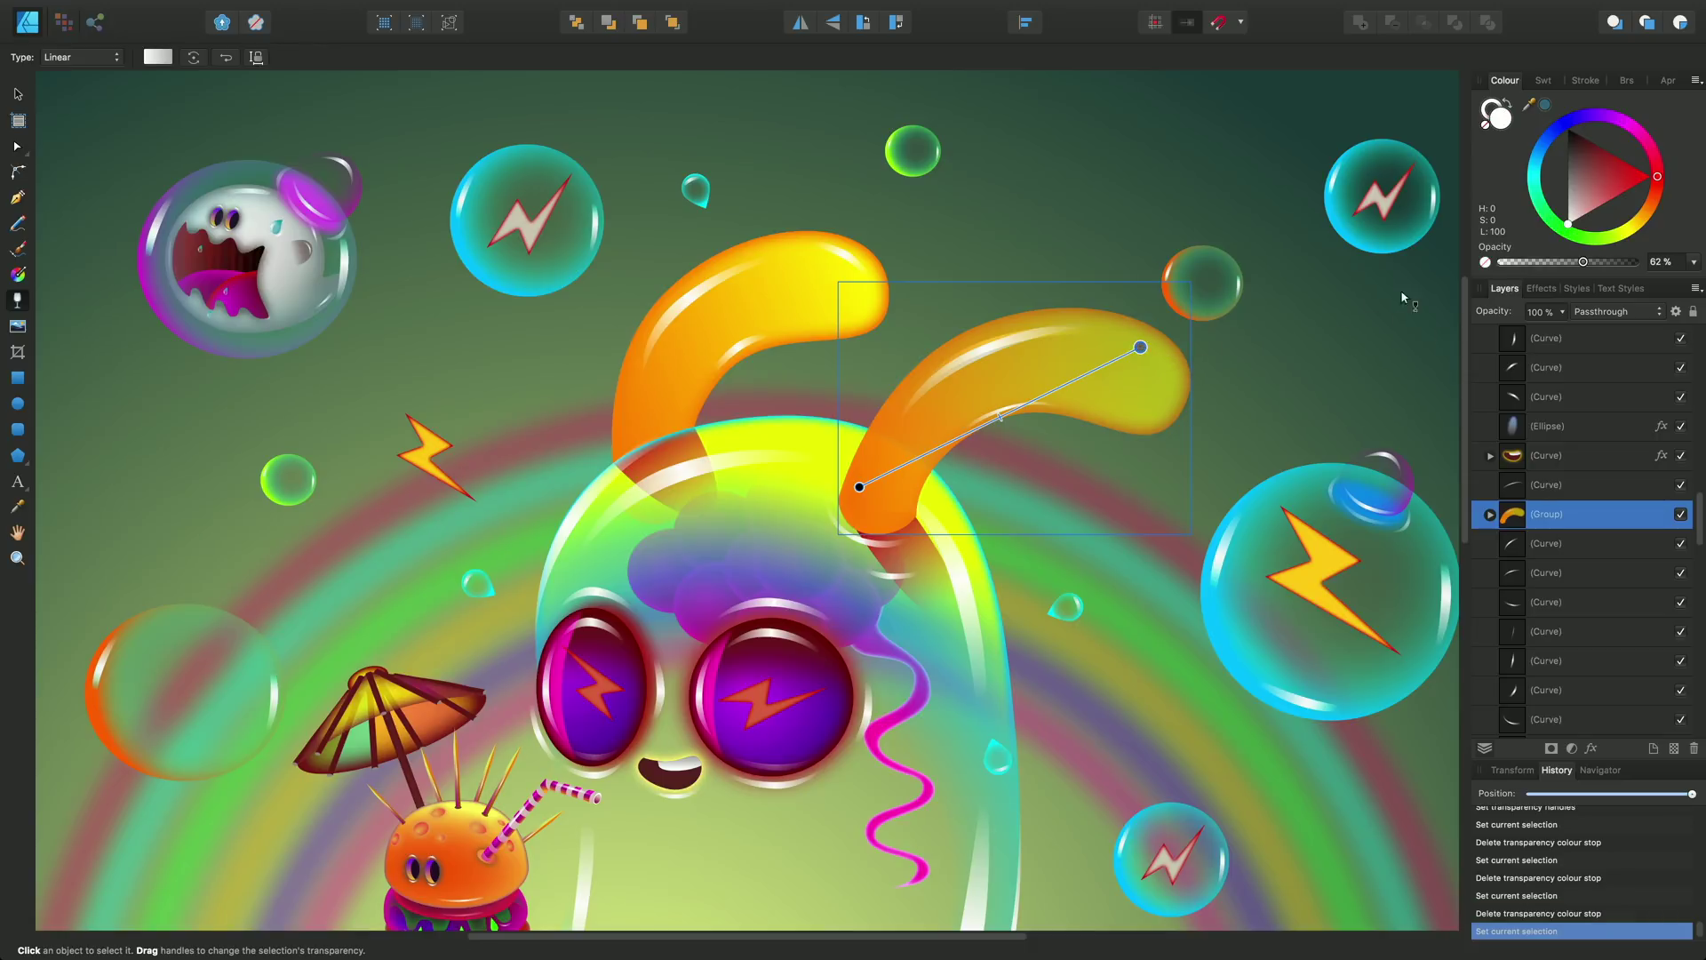
drag(1576, 263, 1502, 263)
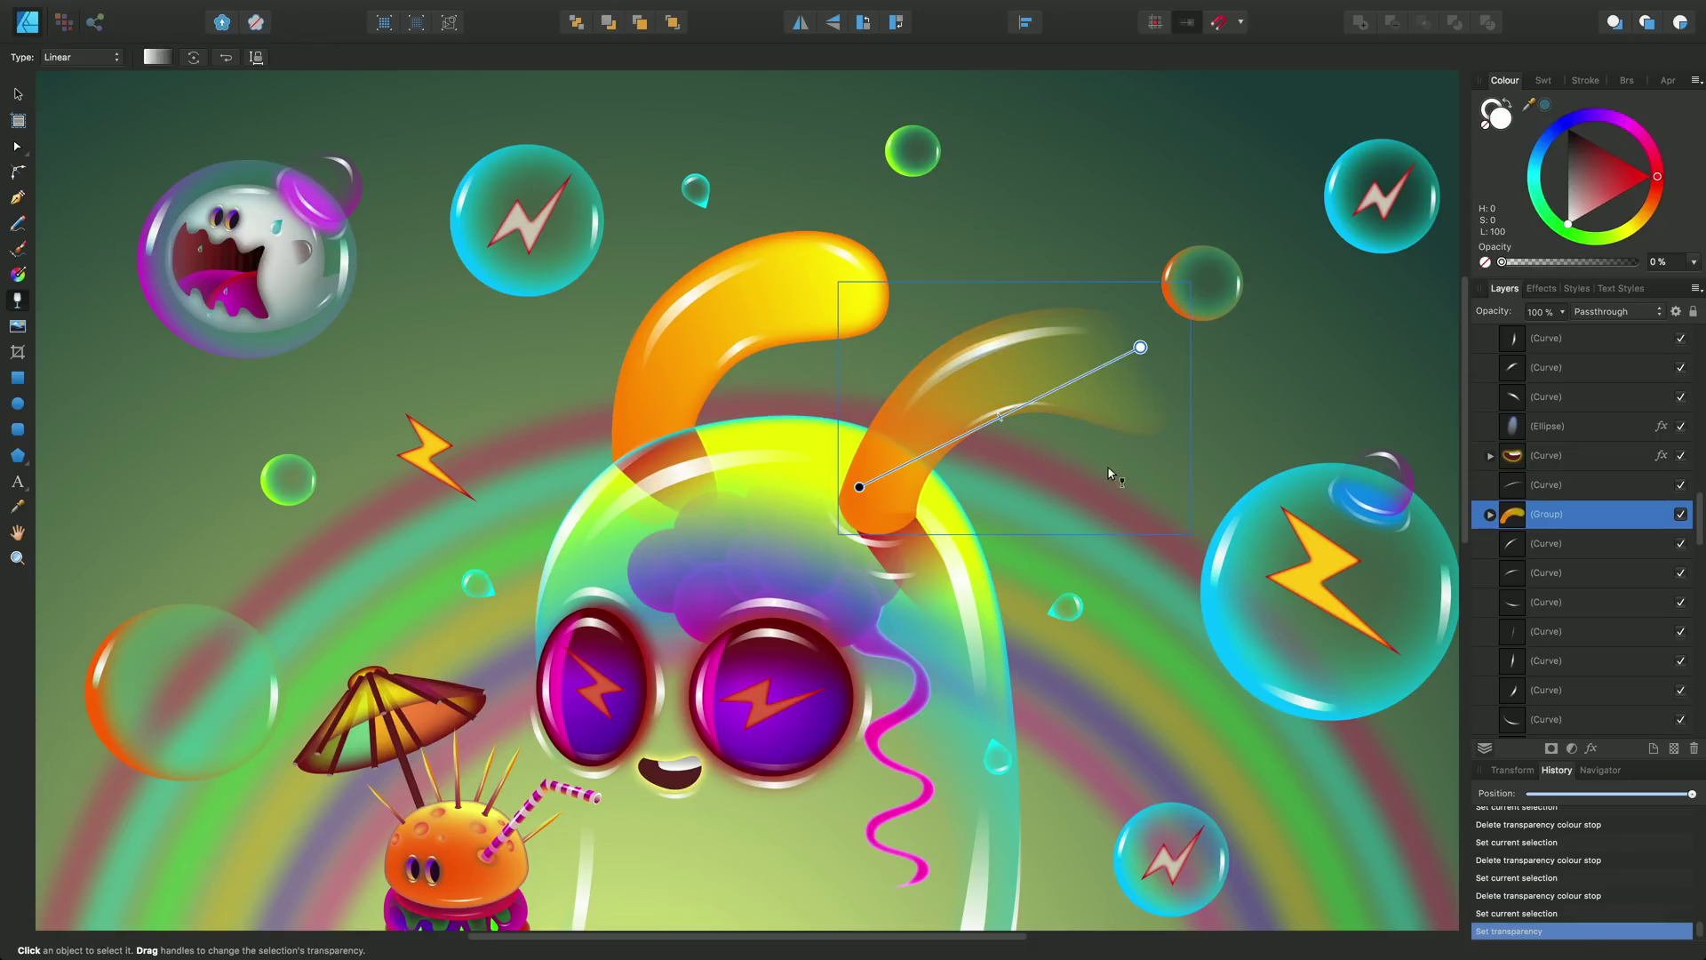
click(226, 59)
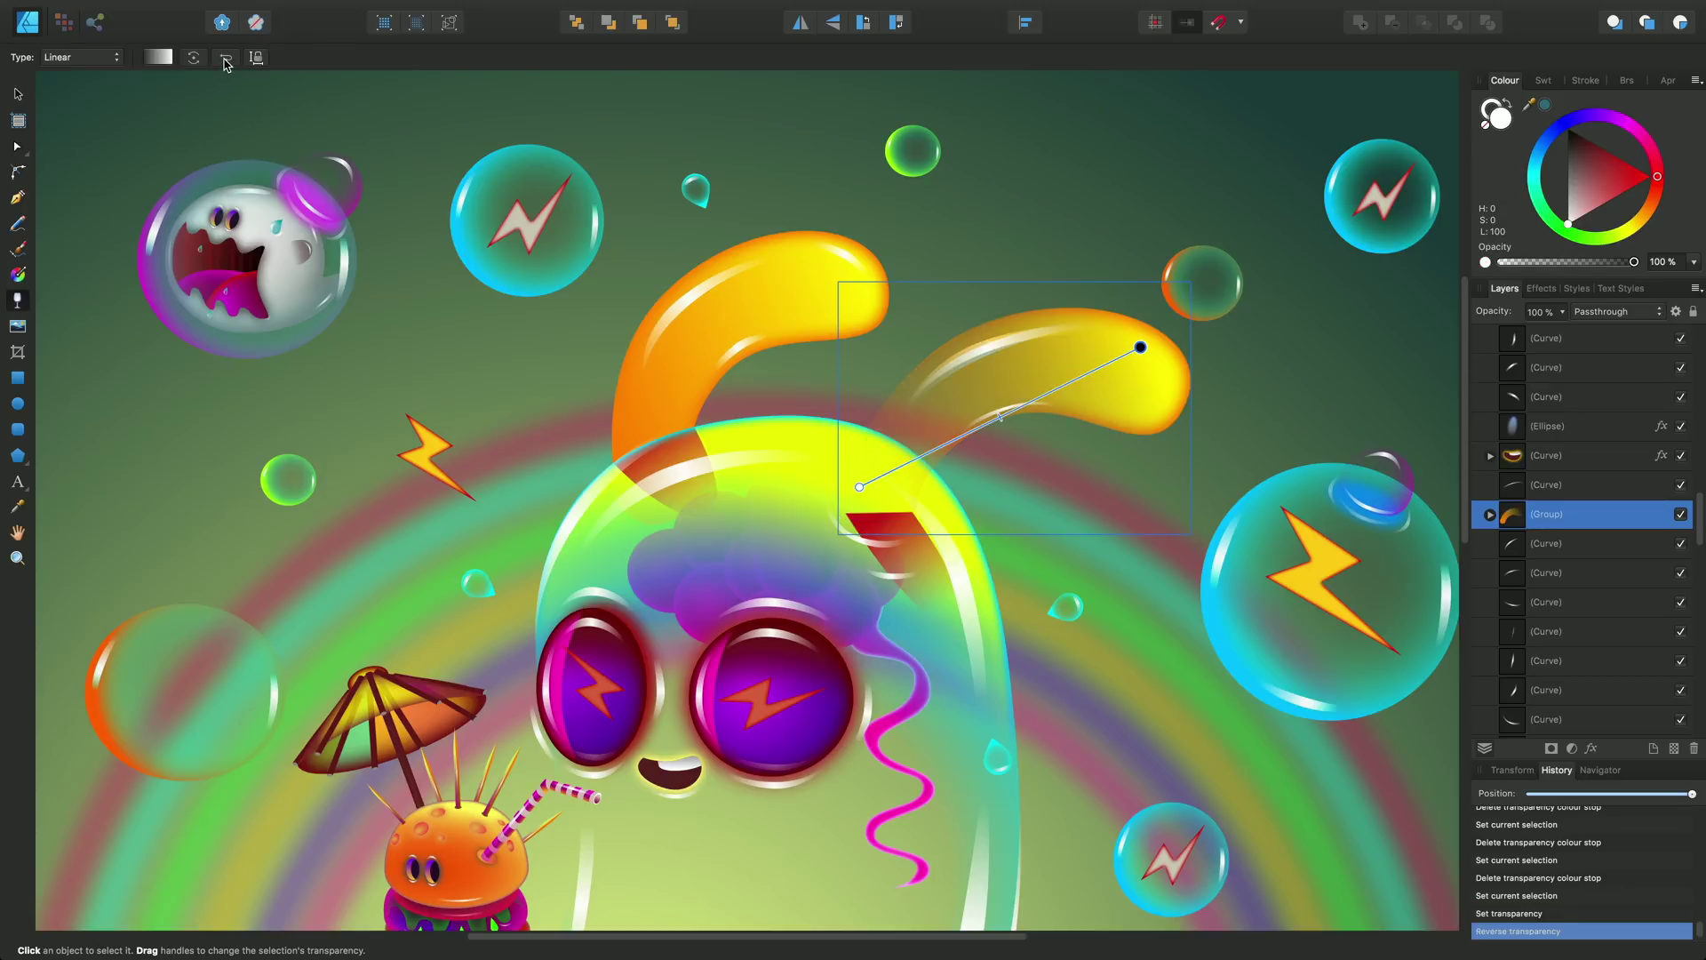
click(226, 60)
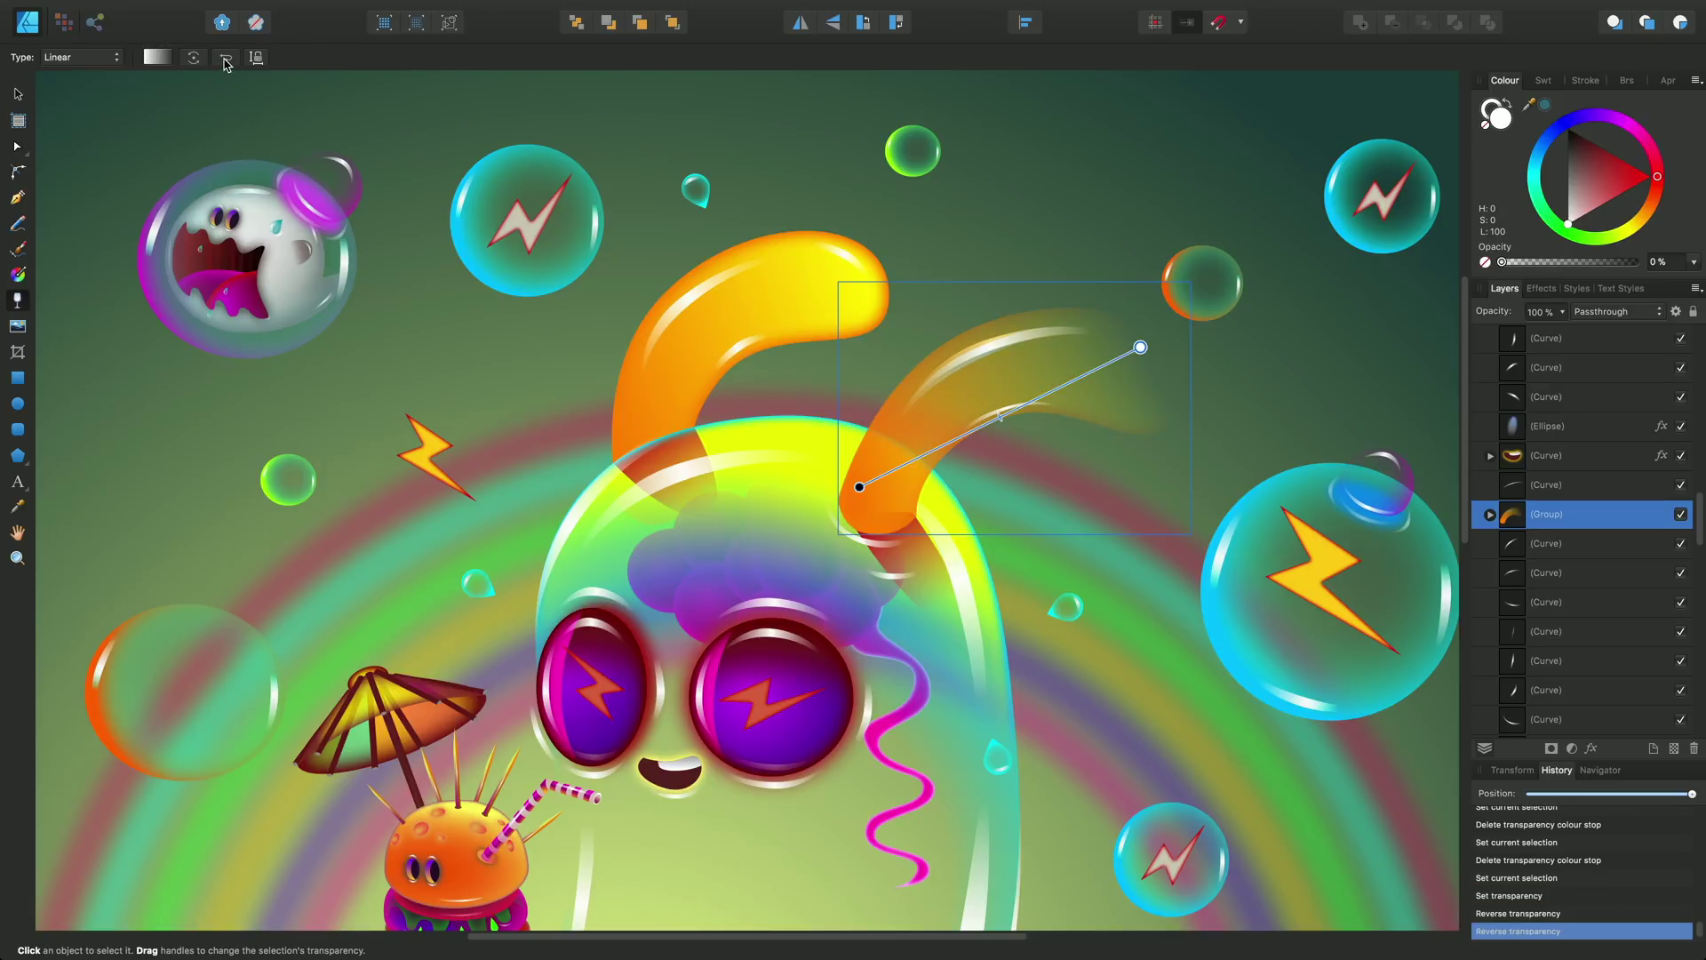
click(226, 59)
click(226, 59)
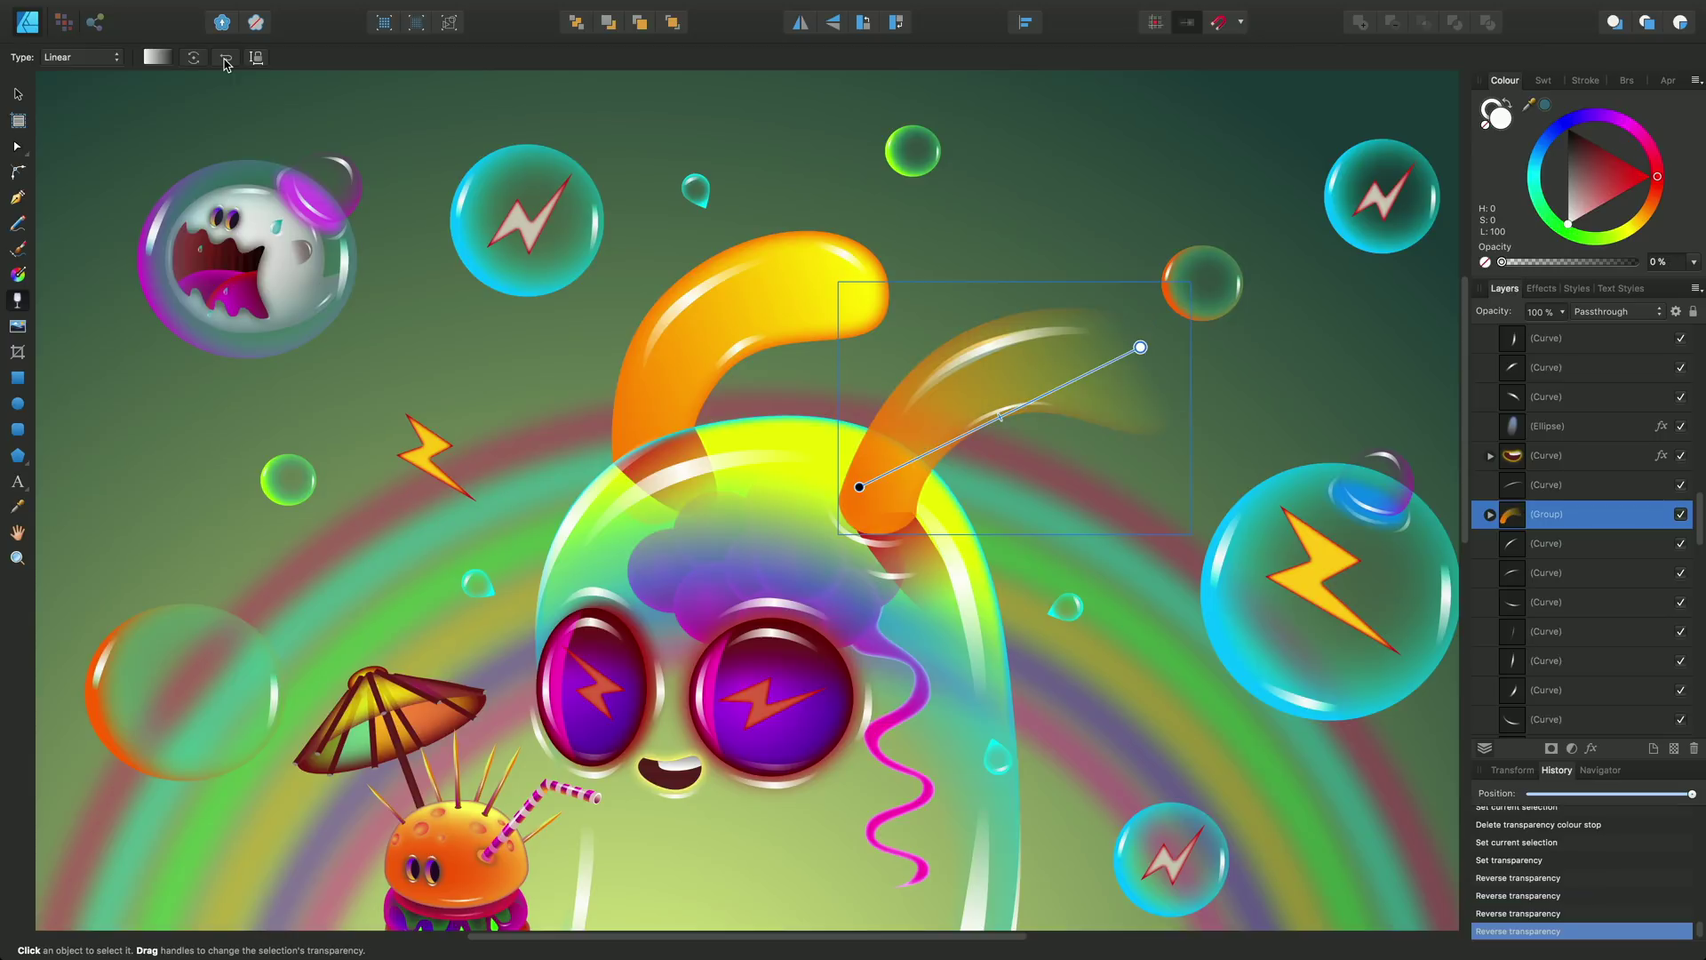